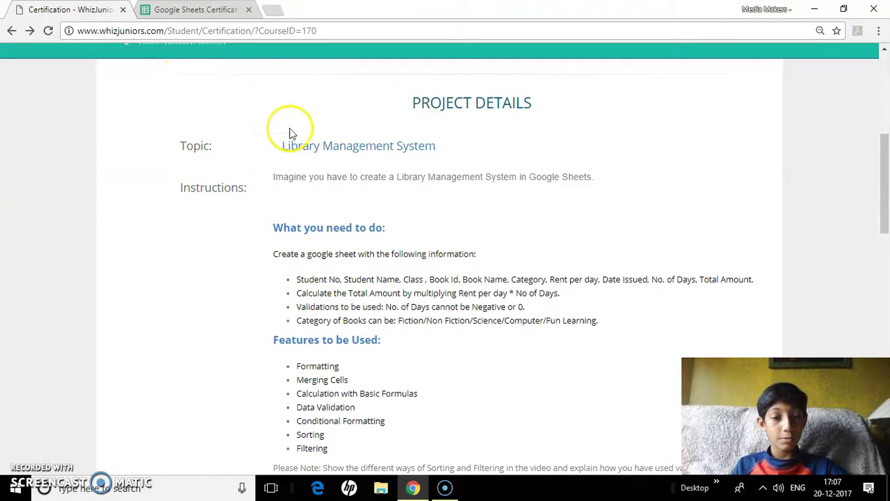
Step: Compare the library project's requirements with the register sheet's headings and its Category entries
{"action": "left_click", "coordinate": [187, 10]}
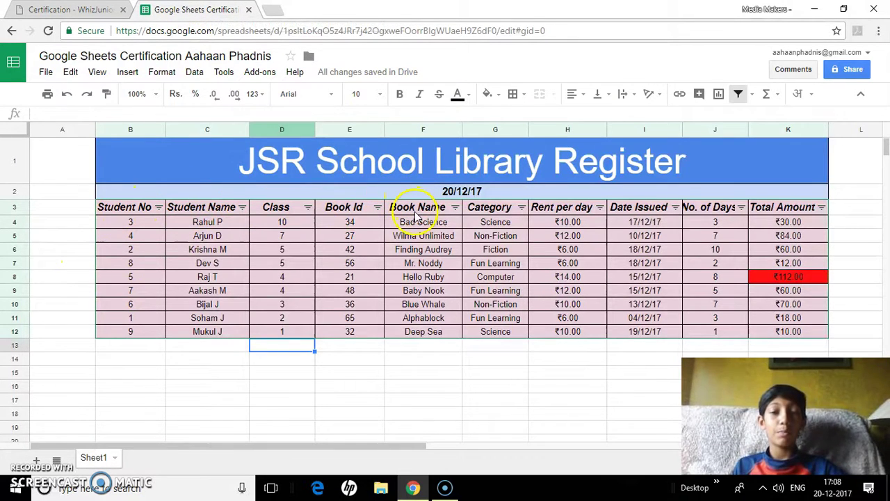
{"action": "left_click", "coordinate": [69, 9]}
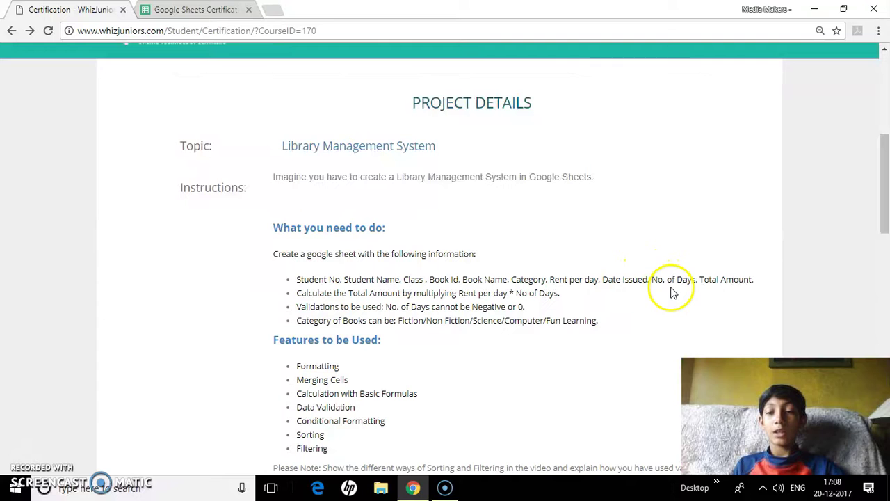
{"action": "left_click", "coordinate": [202, 10]}
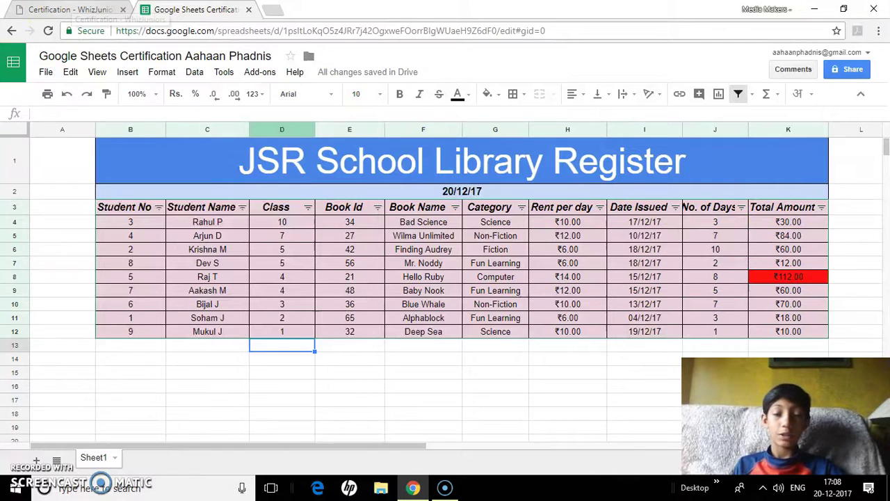
{"action": "left_click", "coordinate": [77, 10]}
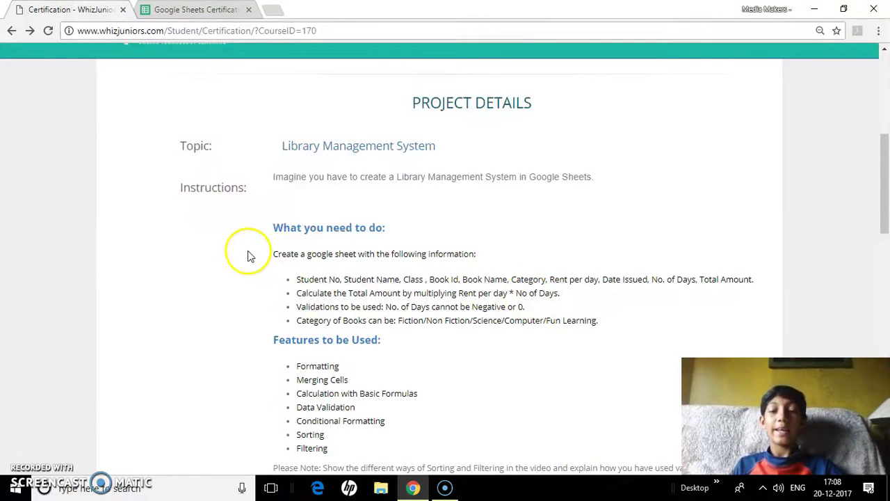
{"action": "left_click", "coordinate": [182, 8]}
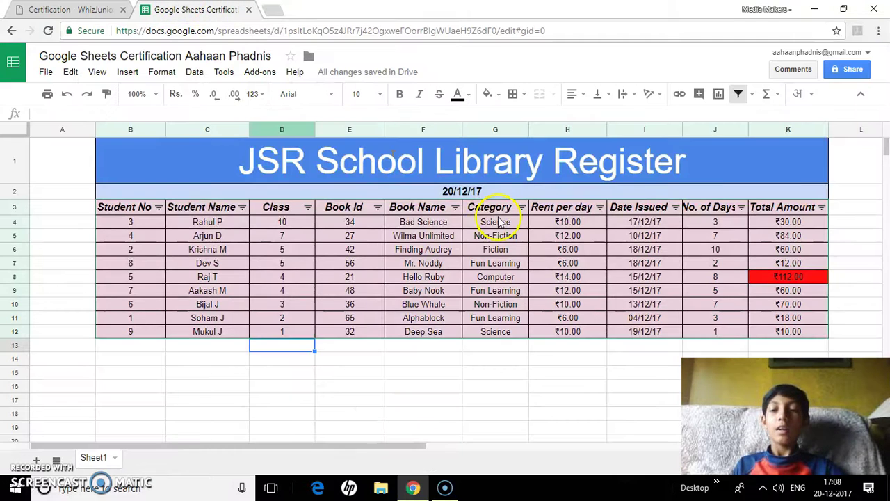
{"action": "left_click_drag", "start_coordinate": [495, 221], "coordinate": [448, 402]}
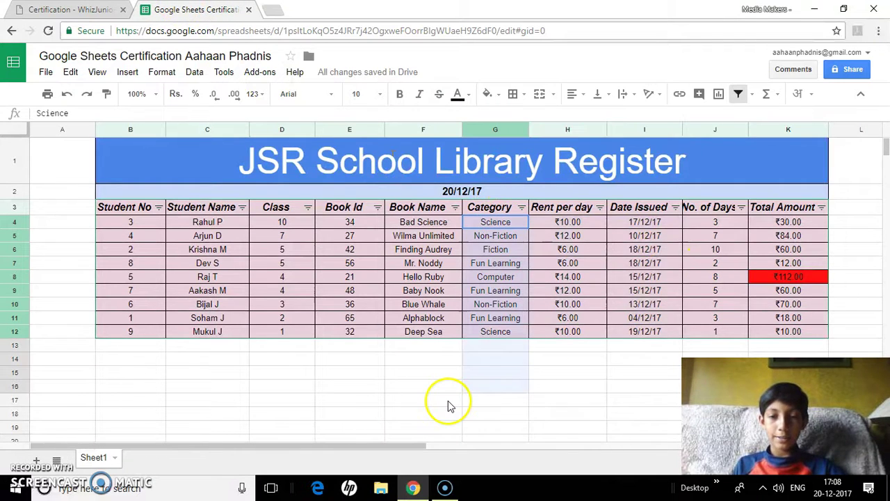
{"action": "left_click", "coordinate": [571, 361]}
Step: Enter the formula =J4*H4 in cell J13 to multiply the first record's number of days by its rent per day
{"action": "left_click", "coordinate": [703, 346]}
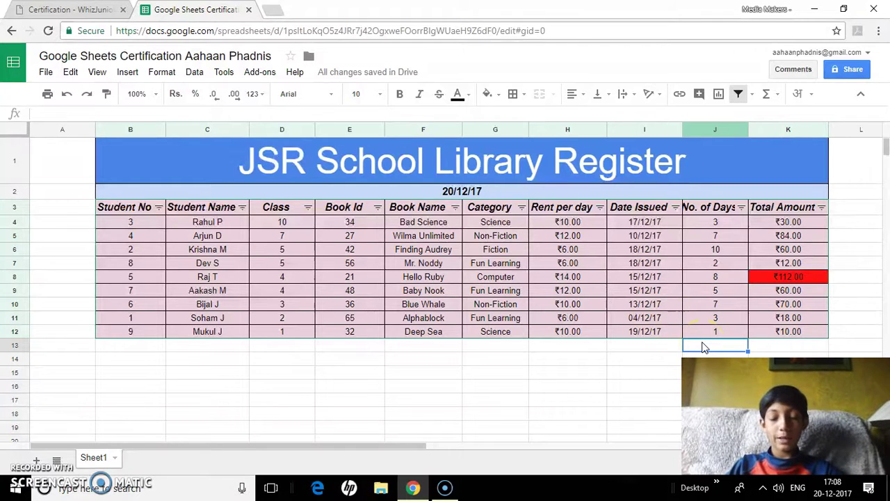
{"action": "type", "text": "="}
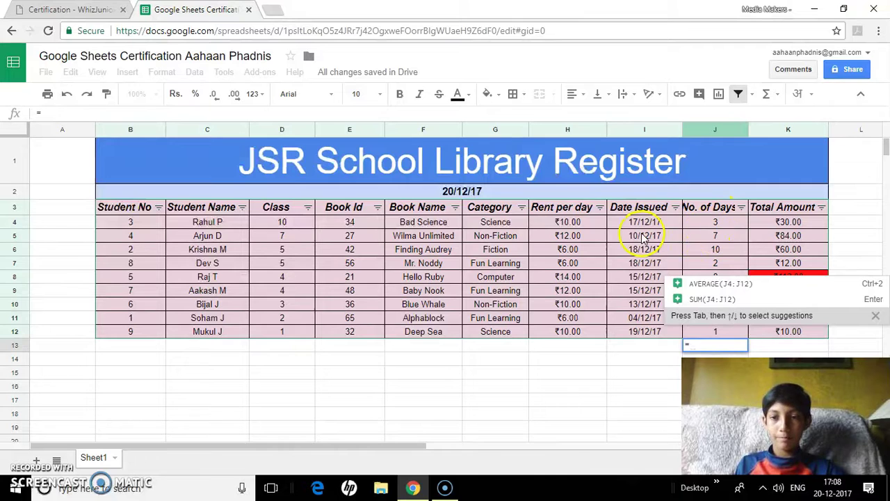
{"action": "left_click", "coordinate": [702, 224]}
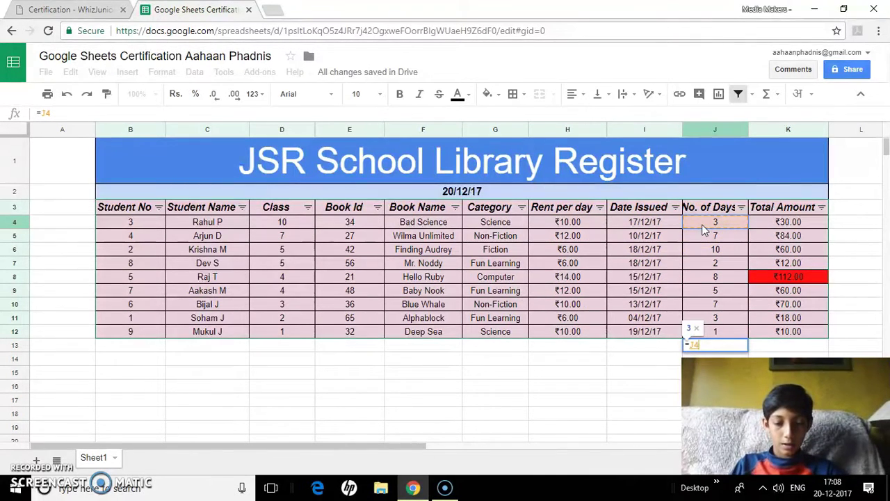
{"action": "type", "text": "*"}
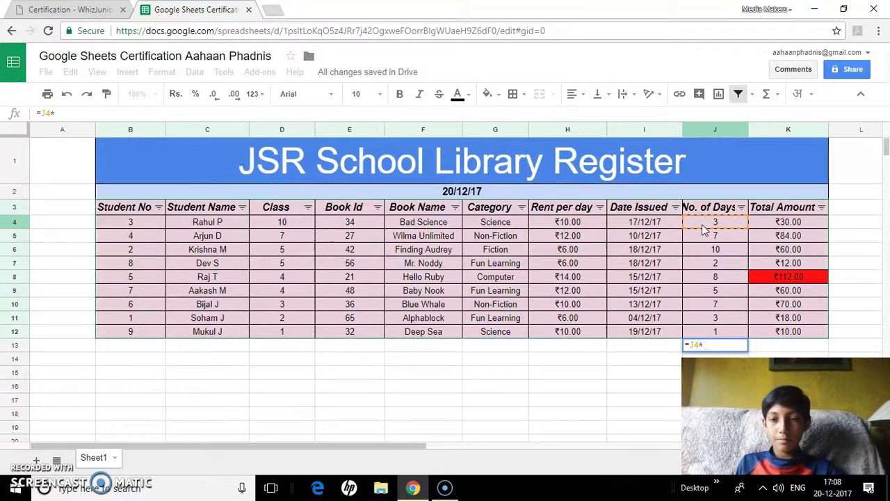
{"action": "left_click", "coordinate": [590, 229]}
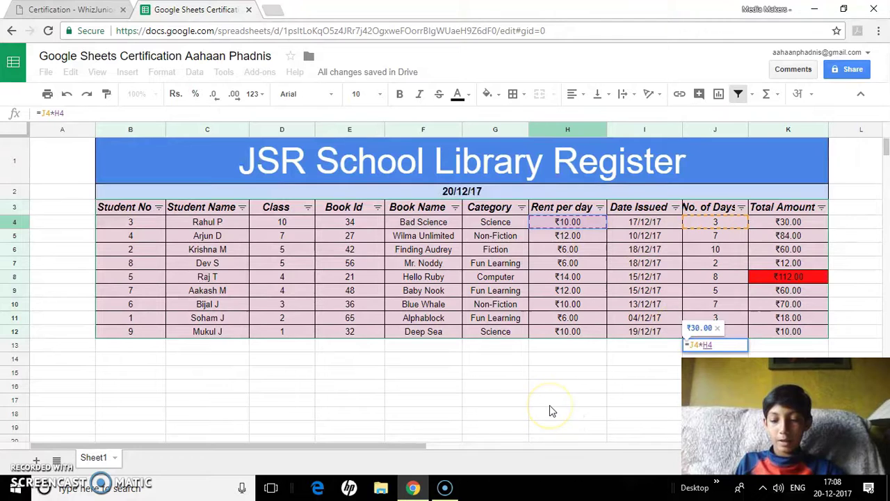
{"action": "key", "text": "Return"}
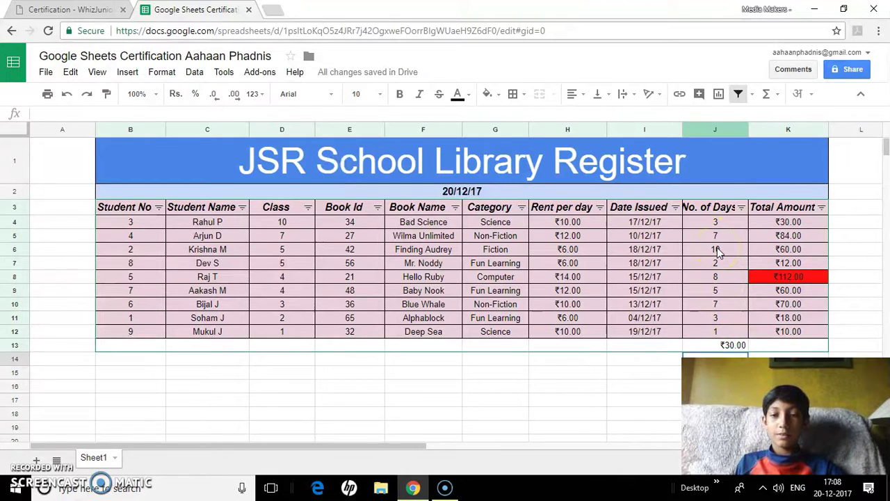
{"action": "left_click", "coordinate": [263, 346]}
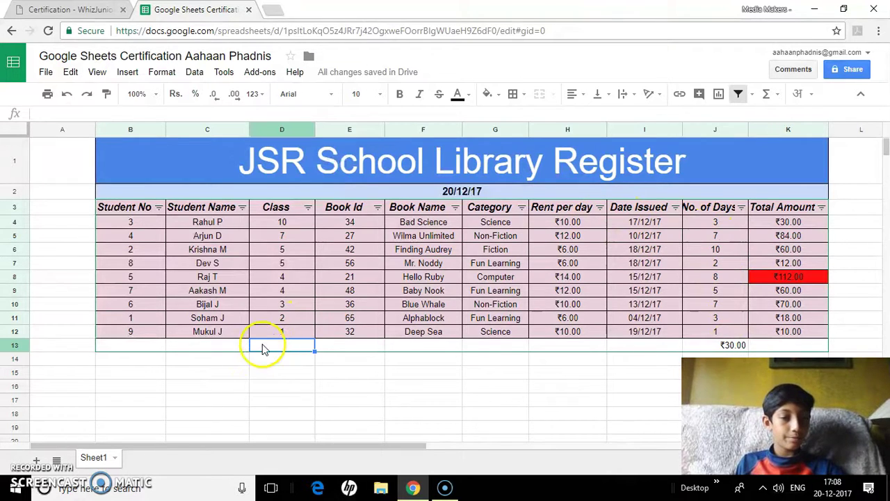
Step: Check the project's validation requirement, and start a data validation rule with Number criteria for the No. of Days cells J4:J12
{"action": "left_click", "coordinate": [77, 10]}
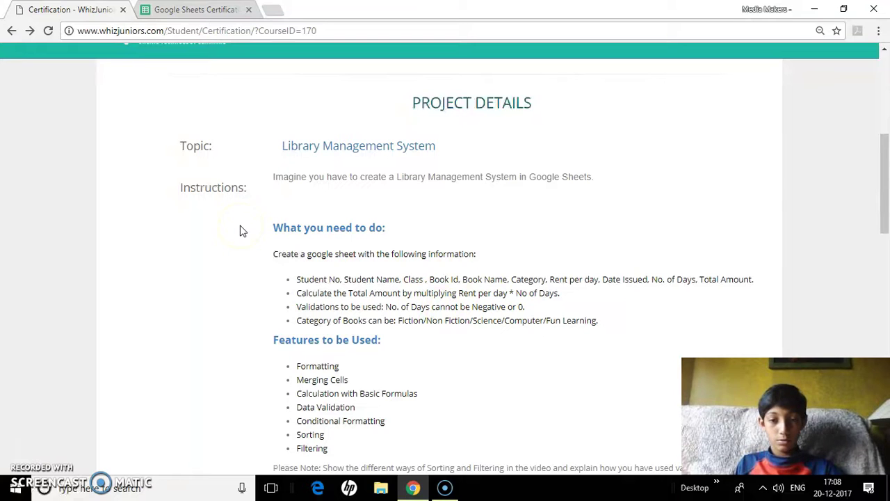
{"action": "left_click", "coordinate": [202, 9]}
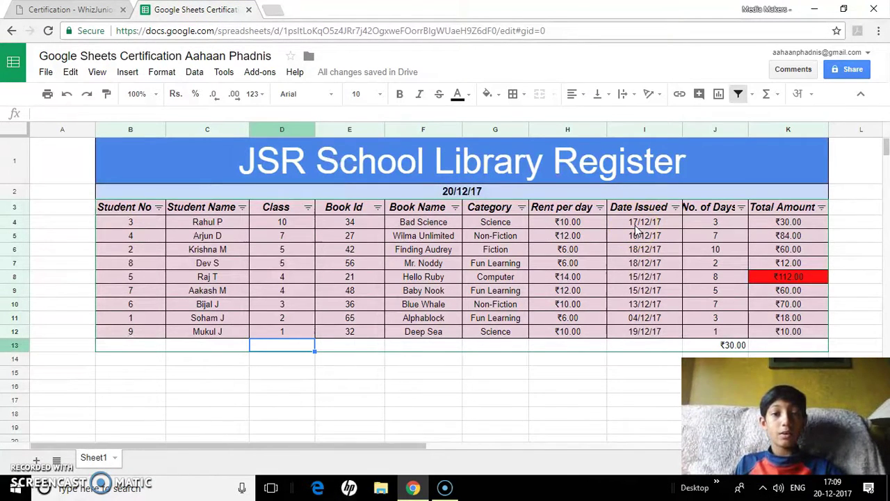
{"action": "left_click_drag", "start_coordinate": [710, 226], "coordinate": [731, 333]}
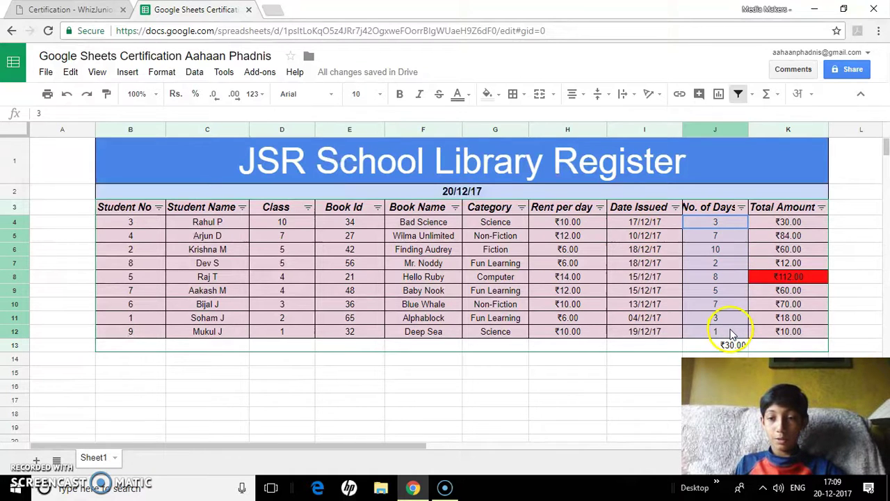
{"action": "left_click", "coordinate": [194, 73]}
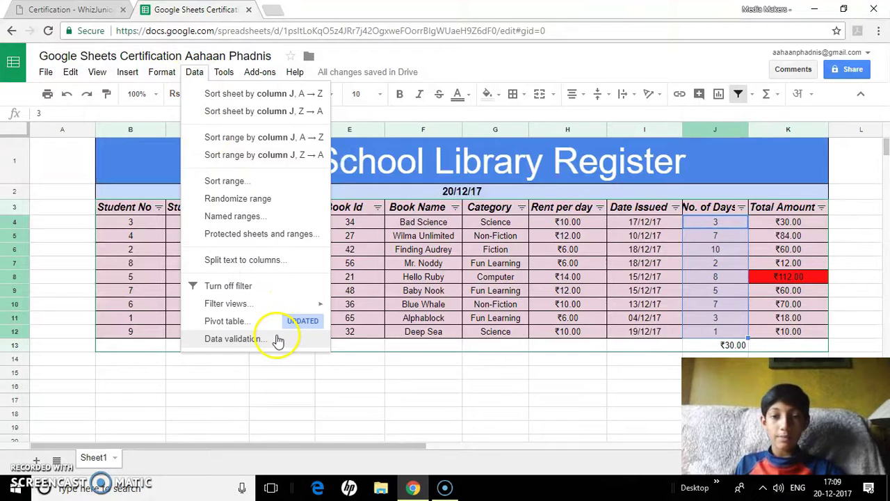
{"action": "left_click", "coordinate": [233, 338]}
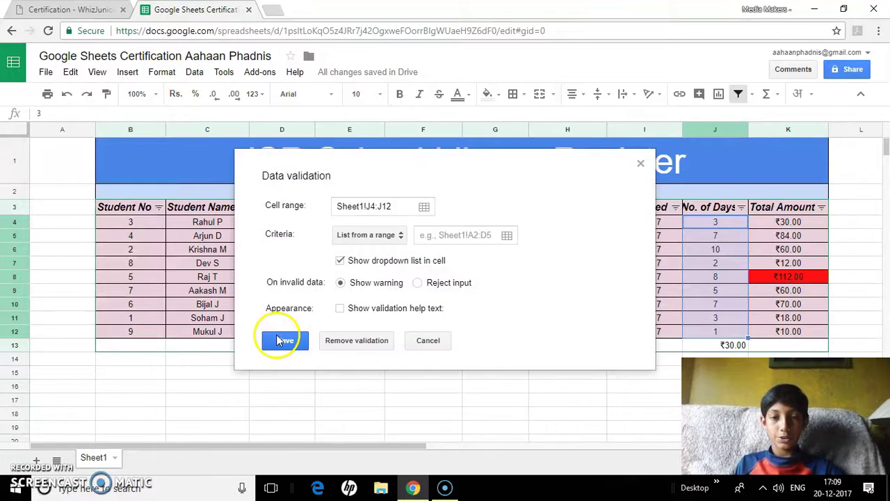
{"action": "left_click", "coordinate": [400, 236]}
{"action": "left_click", "coordinate": [404, 275]}
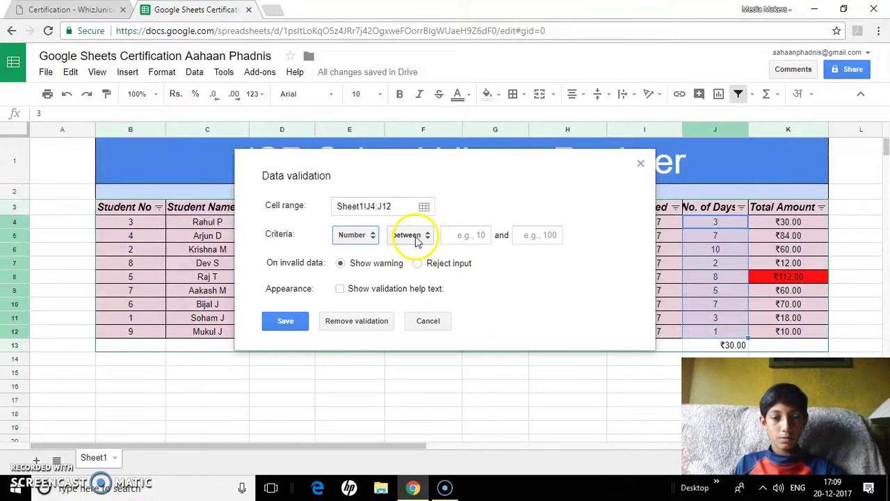
Step: Try a "not equal to" condition with the value -,0 for the No. of Days rule
{"action": "left_click", "coordinate": [416, 237]}
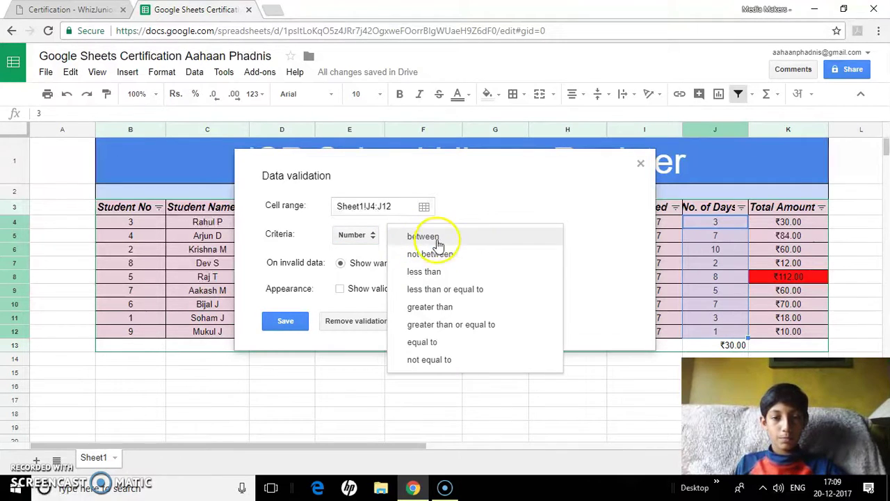
{"action": "left_click", "coordinate": [458, 359]}
{"action": "left_click", "coordinate": [471, 235]}
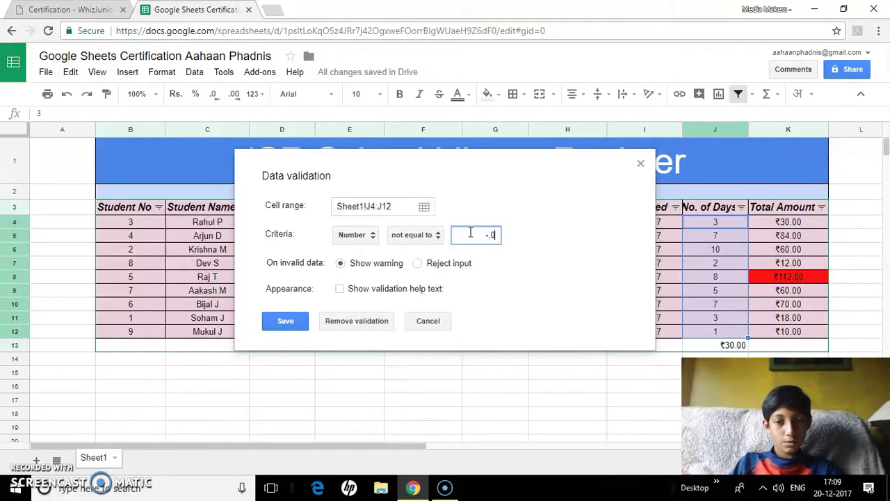
Step: Set the No. of Days rule to accept numbers between 1 and 20
{"action": "left_click", "coordinate": [417, 235]}
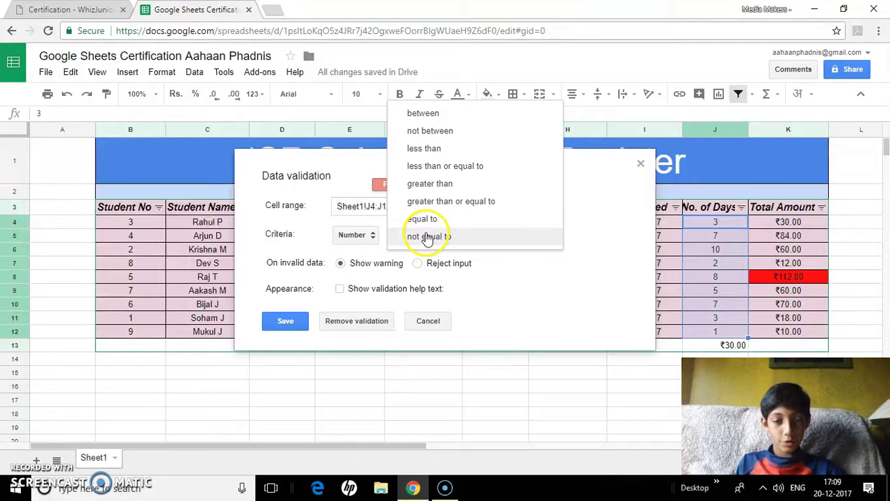
{"action": "left_click", "coordinate": [417, 113]}
{"action": "left_click", "coordinate": [539, 235]}
{"action": "left_click", "coordinate": [486, 235]}
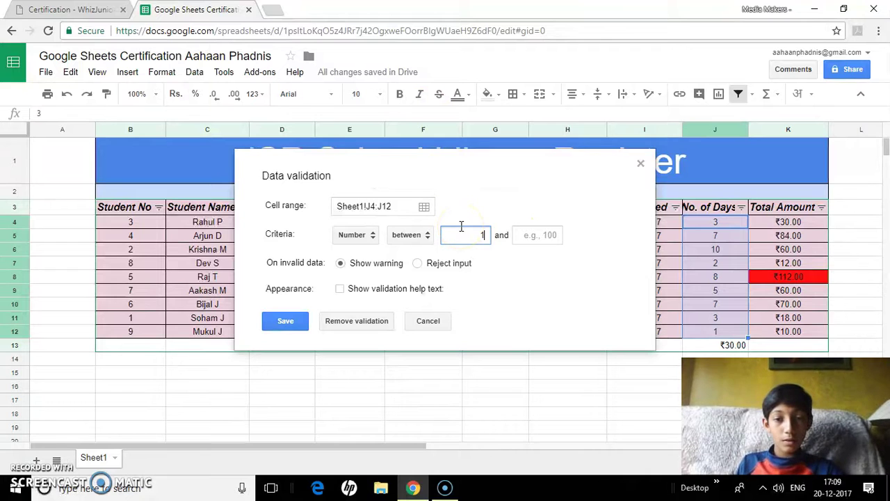
{"action": "left_click", "coordinate": [535, 237]}
{"action": "left_click", "coordinate": [534, 237]}
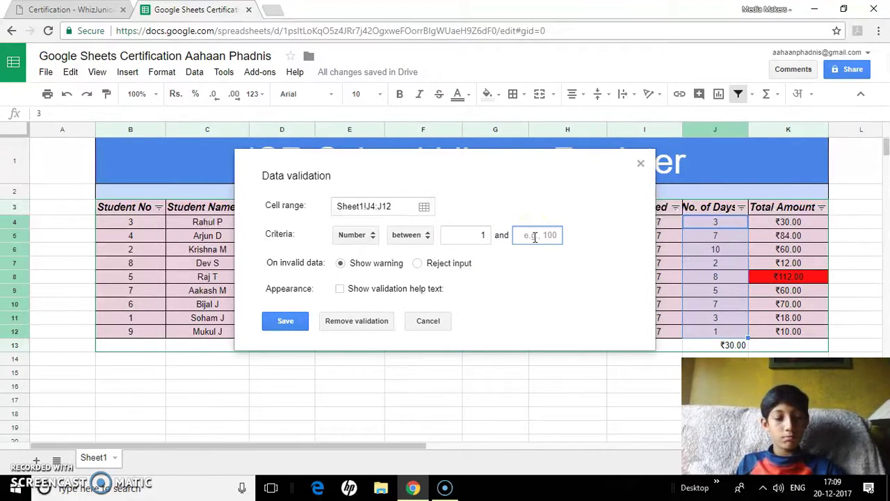
Step: Show the help text "No. of Days cannot be Negative or 0", copied from the project page, and save the rule with Reject input
{"action": "left_click", "coordinate": [340, 289]}
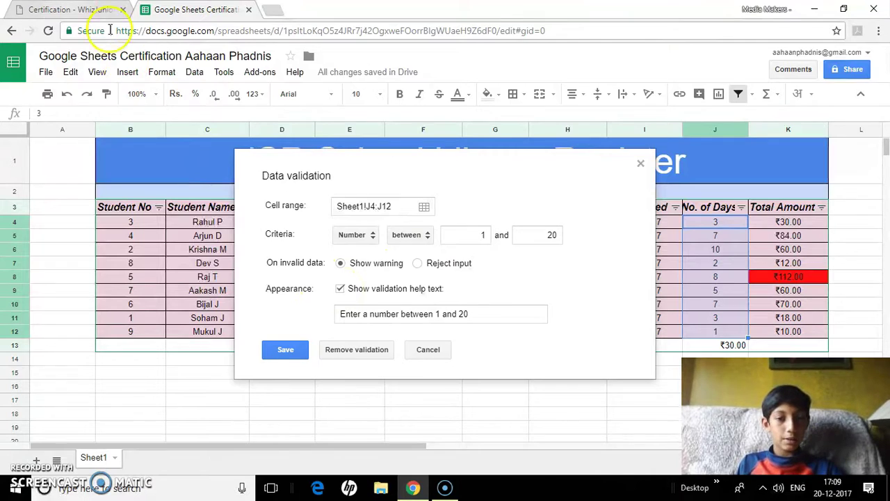
{"action": "left_click", "coordinate": [75, 8]}
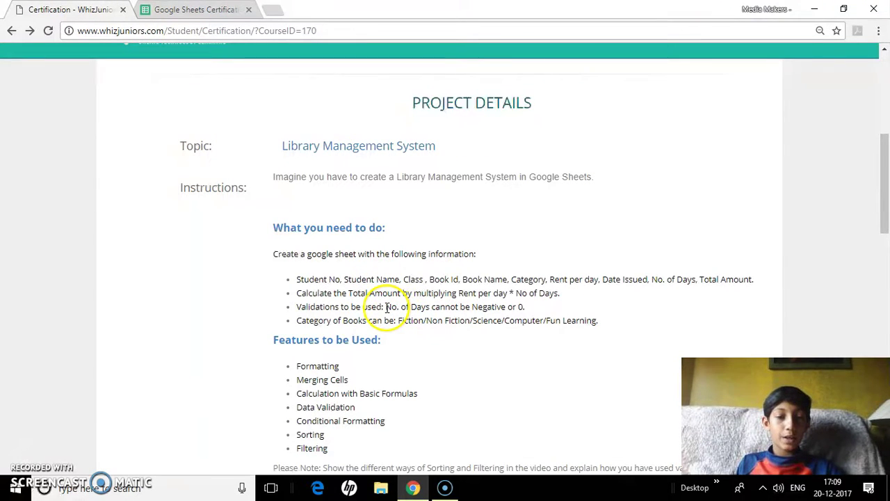
{"action": "left_click_drag", "start_coordinate": [388, 307], "coordinate": [525, 310]}
{"action": "key", "text": "ctrl+c"}
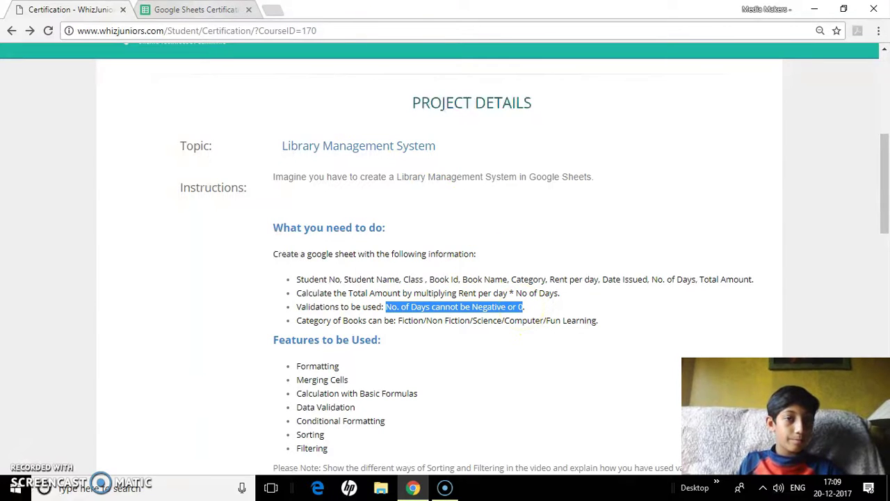
{"action": "left_click", "coordinate": [196, 9]}
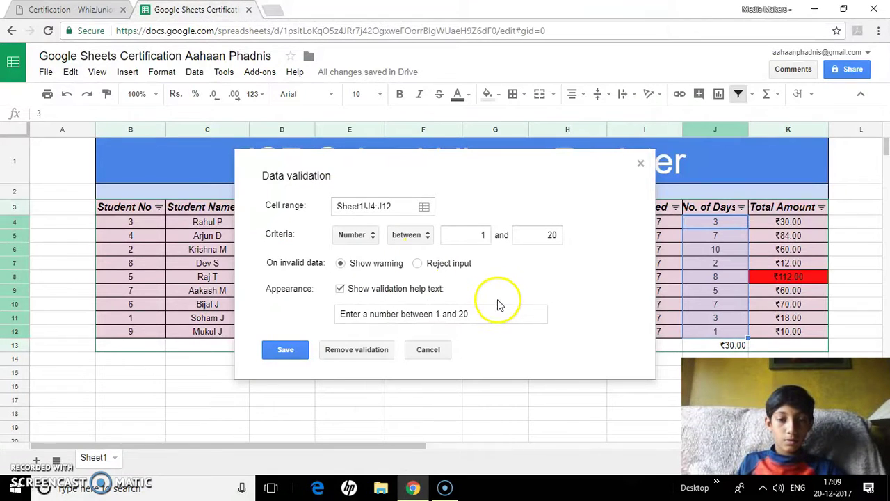
{"action": "left_click_drag", "start_coordinate": [480, 312], "coordinate": [313, 315]}
{"action": "key", "text": "ctrl+v"}
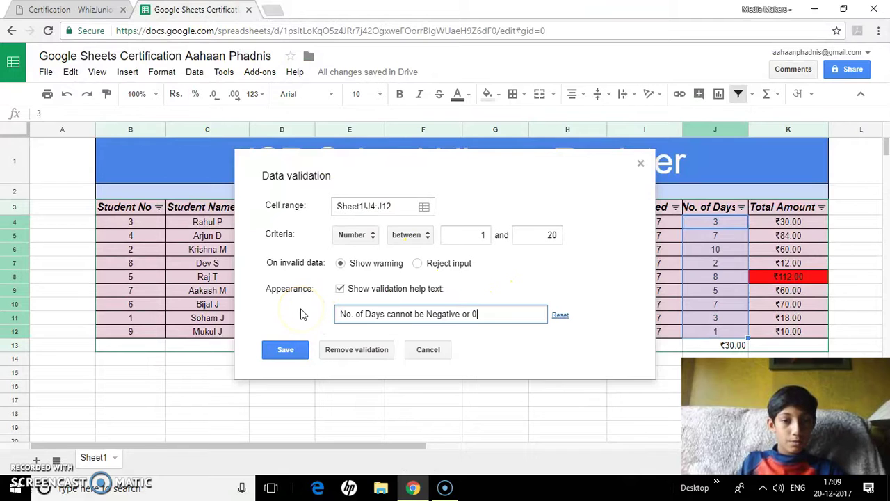
{"action": "left_click", "coordinate": [417, 264]}
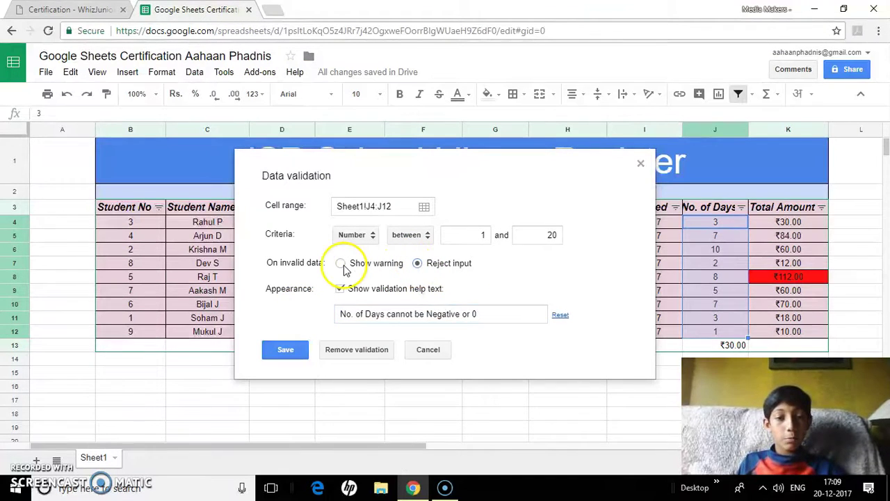
{"action": "left_click", "coordinate": [299, 349]}
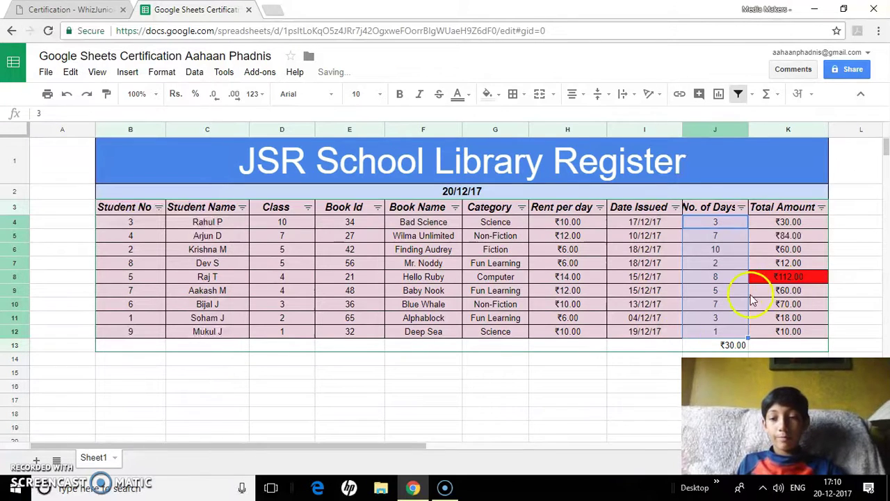
Step: Test the validation rule by entering -1 as the number of days in cell J12
{"action": "left_click", "coordinate": [717, 332]}
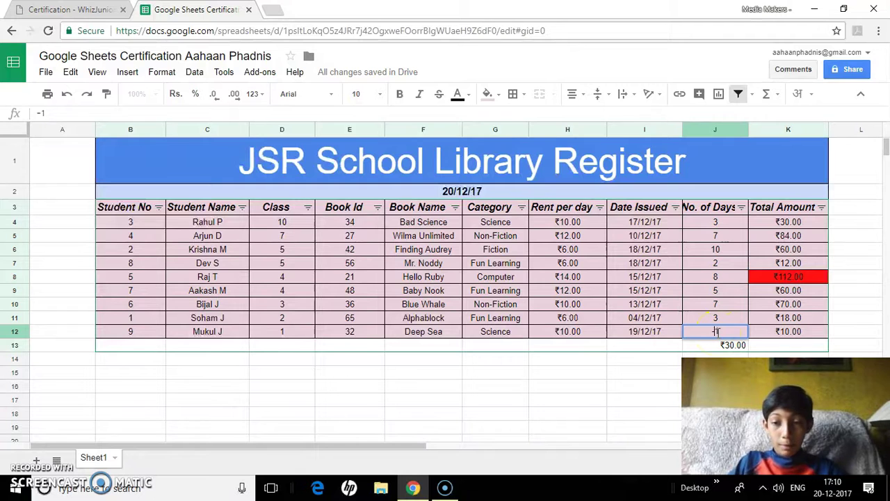
{"action": "key", "text": "Return"}
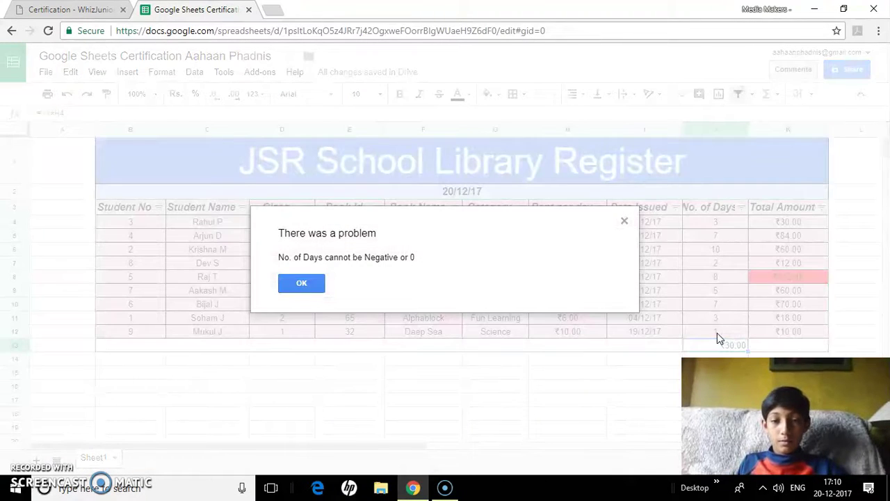
{"action": "left_click", "coordinate": [313, 281]}
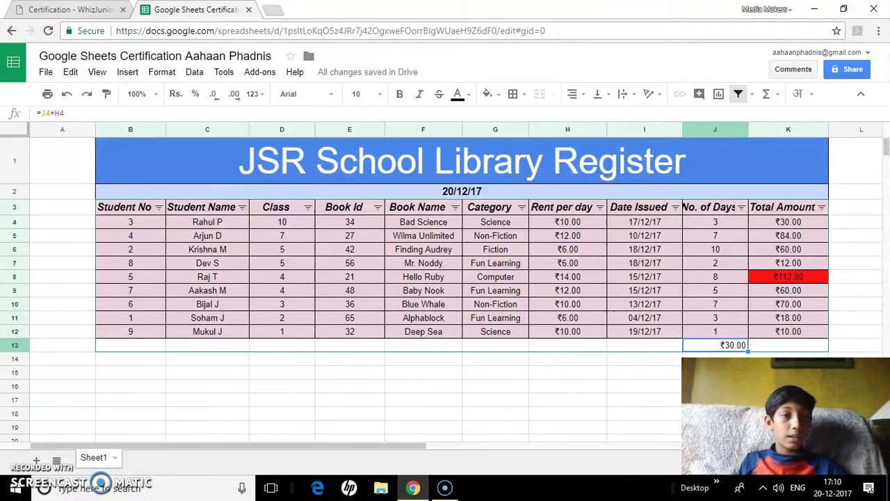
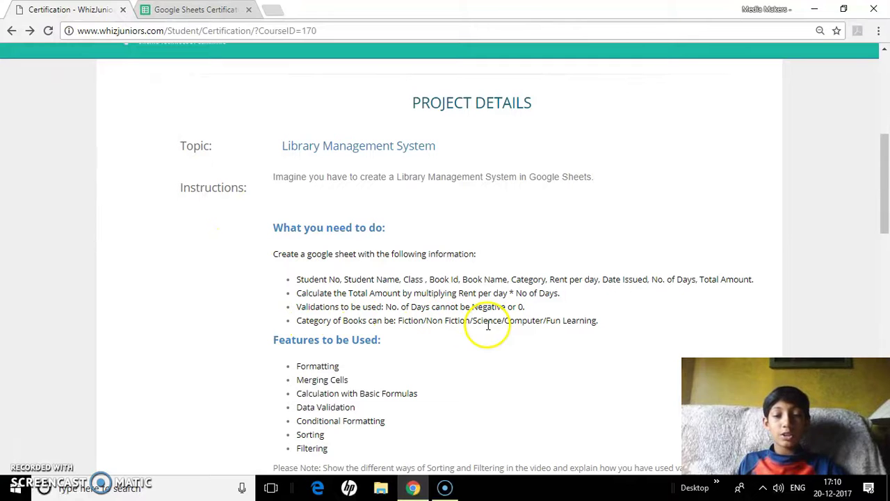
Step: Show the list of allowed book categories in cell G4 of the register, leaving the entry as it is
{"action": "left_click", "coordinate": [209, 10]}
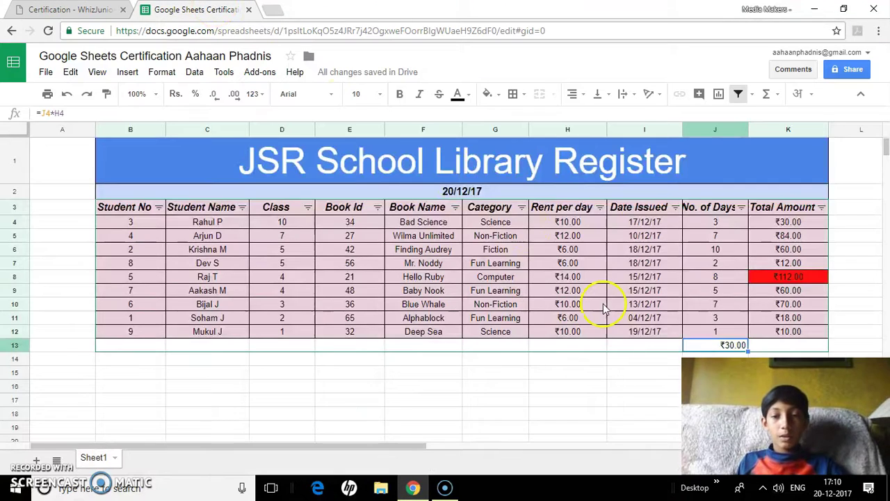
{"action": "double_click", "coordinate": [504, 223]}
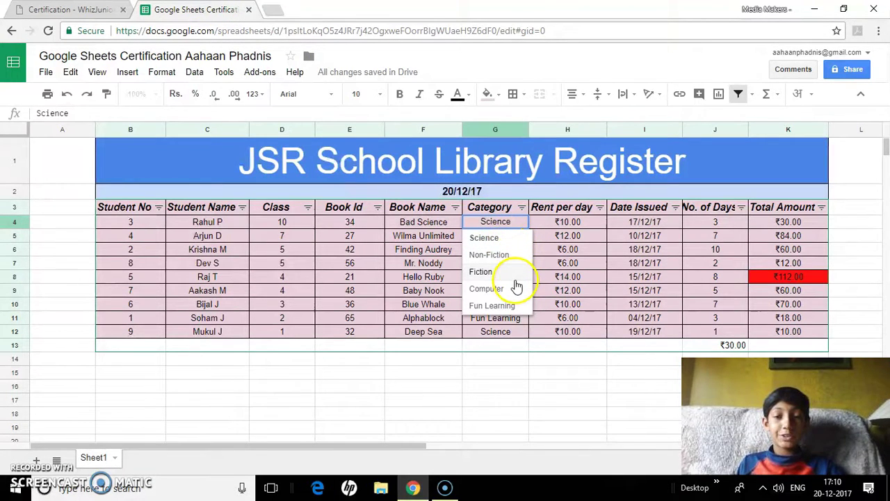
{"action": "left_click", "coordinate": [326, 374]}
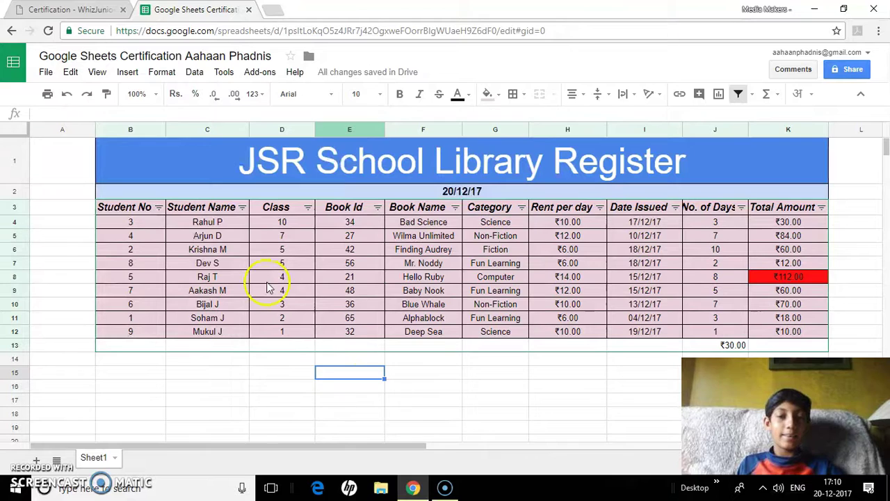
Step: Check the features list on the project page and highlight the register's formatted column headings from Student No across the header row
{"action": "key", "text": "ctrl+shift+Tab"}
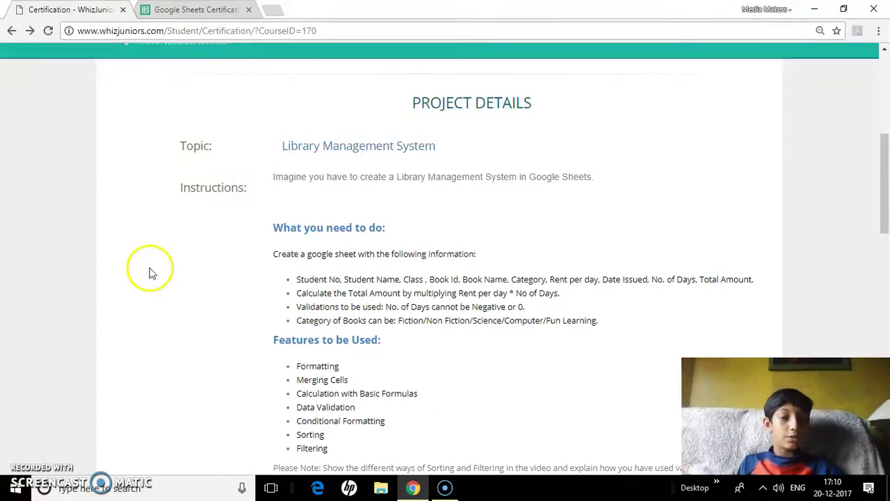
{"action": "key", "text": "ctrl+Tab"}
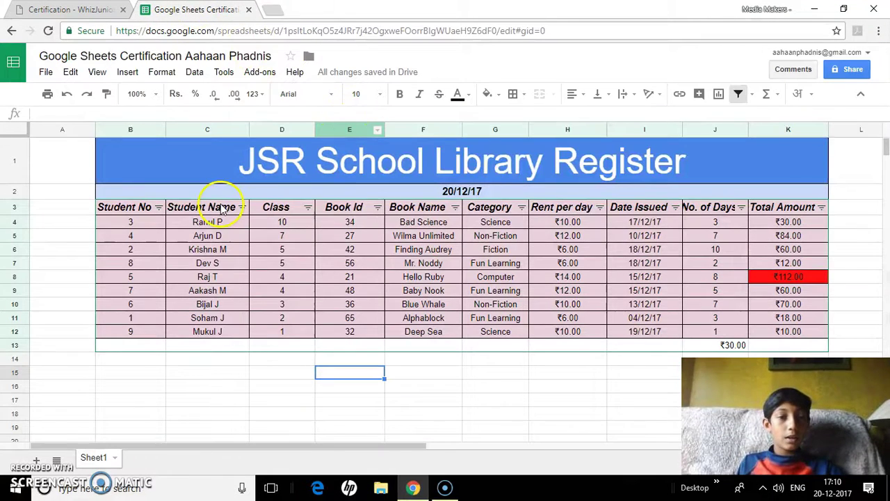
{"action": "left_click_drag", "start_coordinate": [144, 213], "coordinate": [748, 211]}
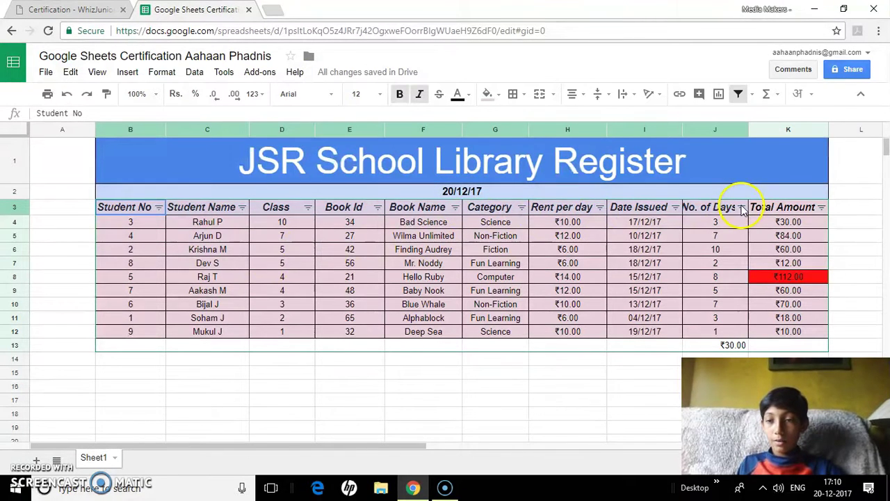
{"action": "left_click", "coordinate": [119, 416]}
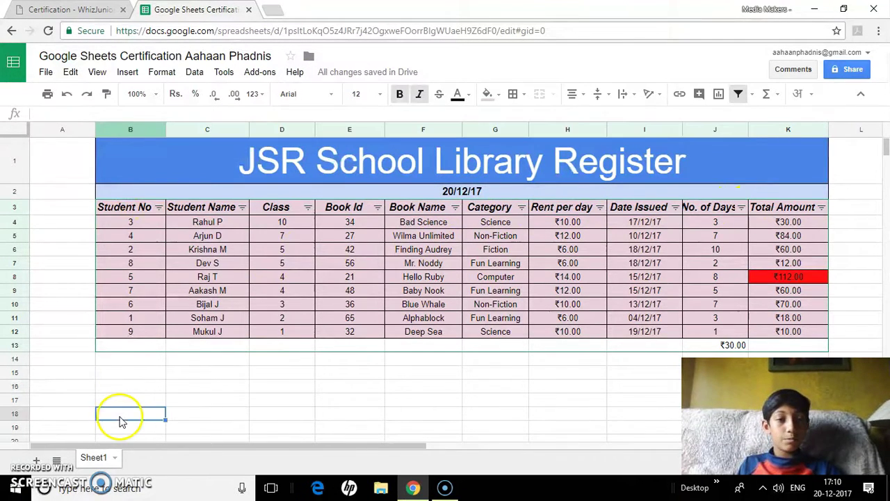
Step: Demonstrate formatting by changing the Student No heading's font size to 7 and restoring it to 12
{"action": "left_click", "coordinate": [142, 209]}
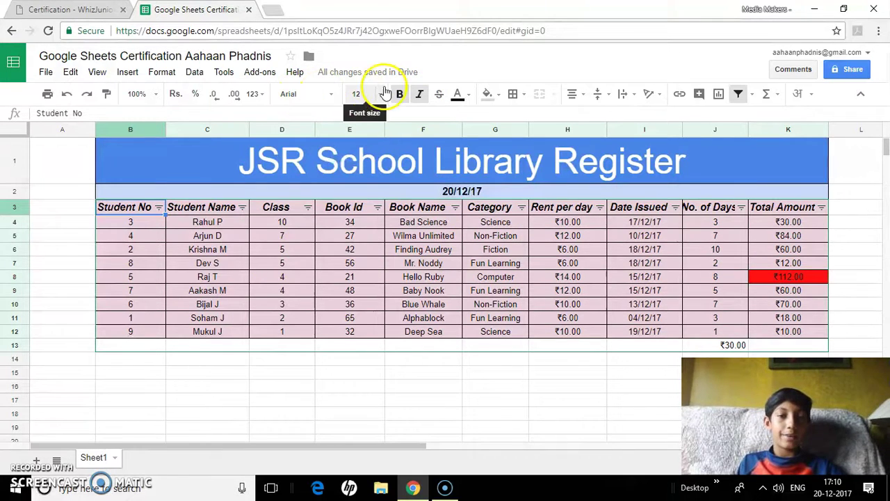
{"action": "left_click", "coordinate": [381, 94]}
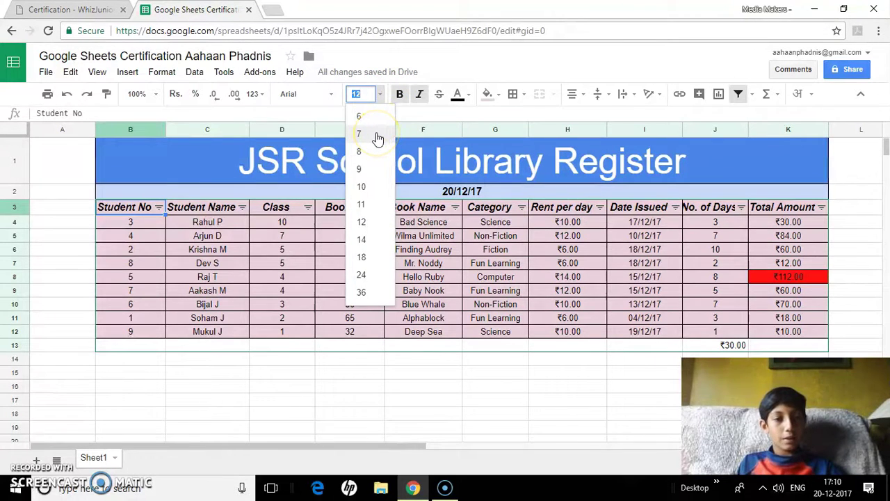
{"action": "left_click", "coordinate": [360, 133]}
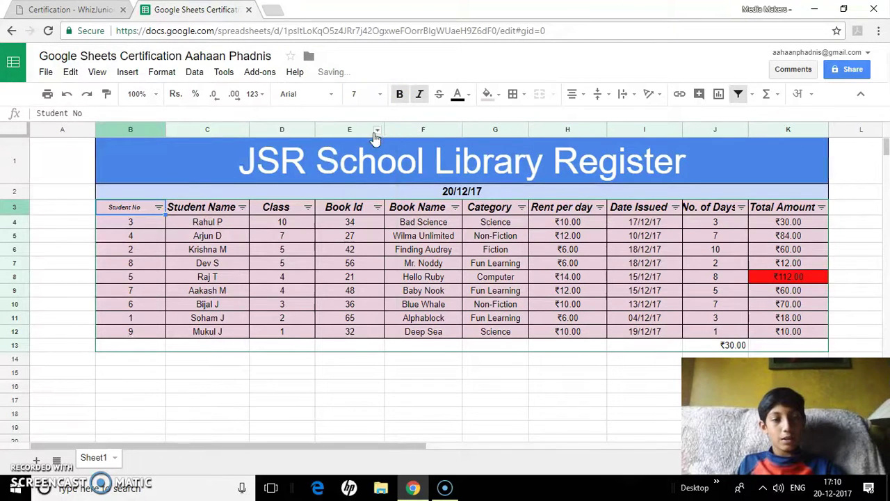
{"action": "left_click", "coordinate": [361, 96]}
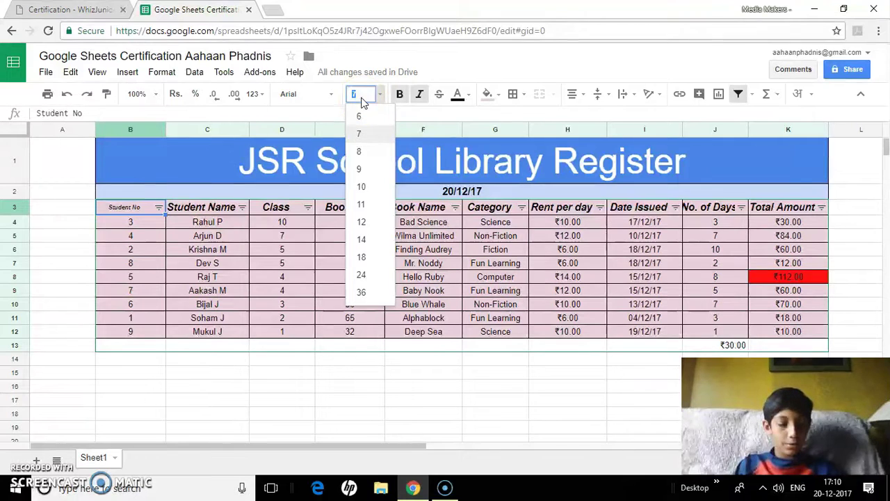
{"action": "type", "text": "12"}
{"action": "key", "text": "Return"}
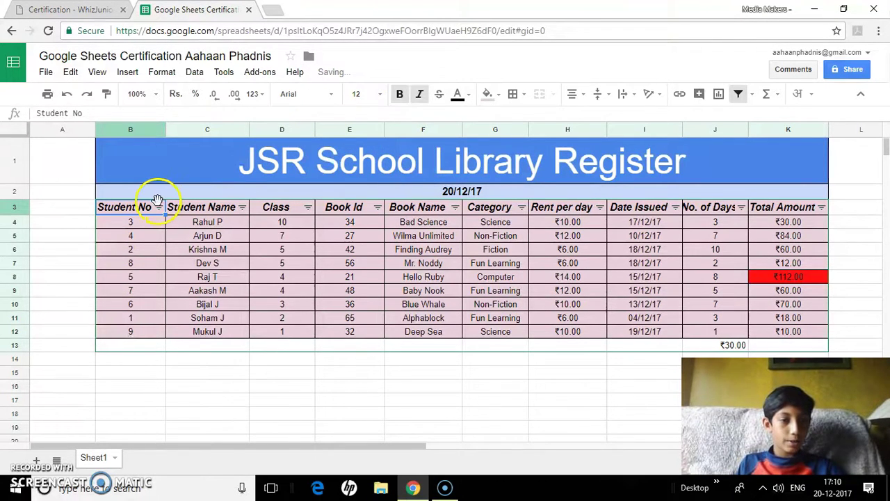
Step: Check the merging requirement on the project page, and demonstrate it by unmerging and re-merging the "JSR School Library Register" title cells
{"action": "left_click", "coordinate": [69, 10]}
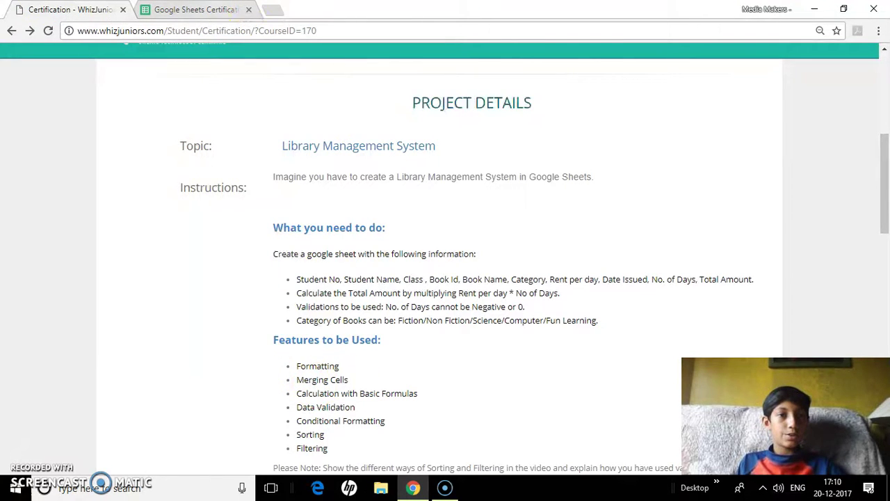
{"action": "key", "text": "ctrl+Tab"}
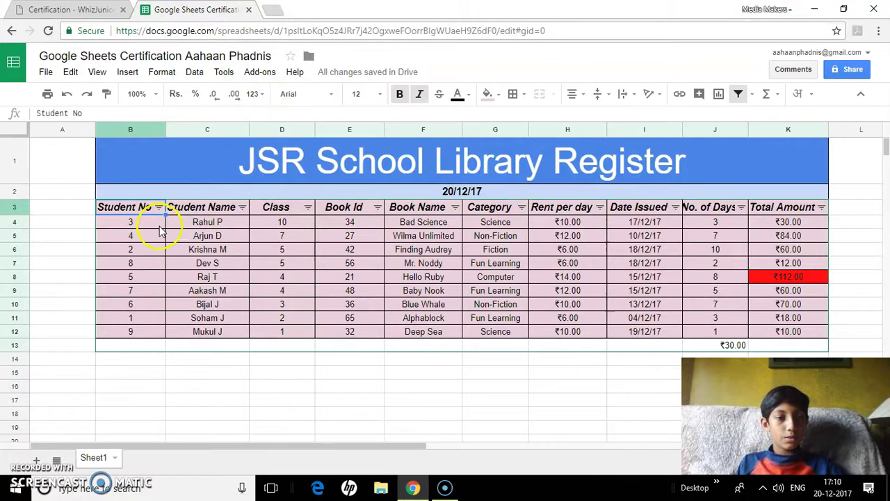
{"action": "left_click", "coordinate": [174, 161]}
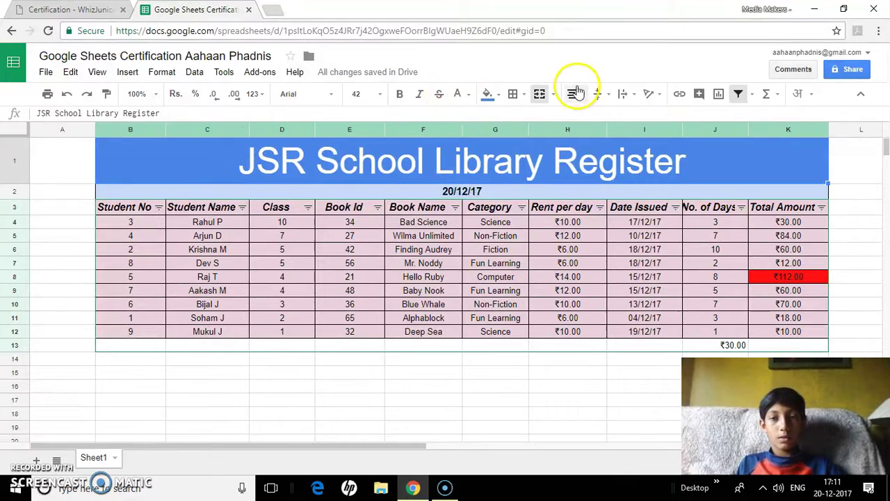
{"action": "left_click", "coordinate": [552, 95]}
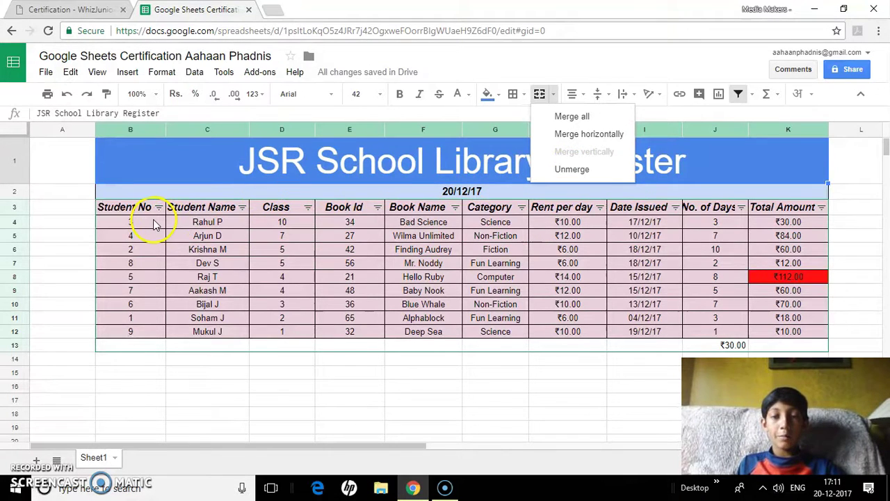
{"action": "left_click", "coordinate": [565, 169]}
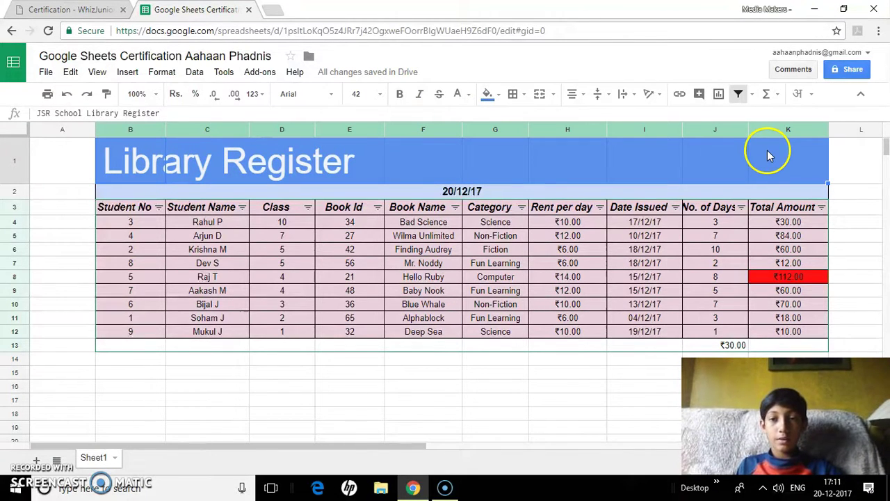
{"action": "left_click", "coordinate": [539, 94]}
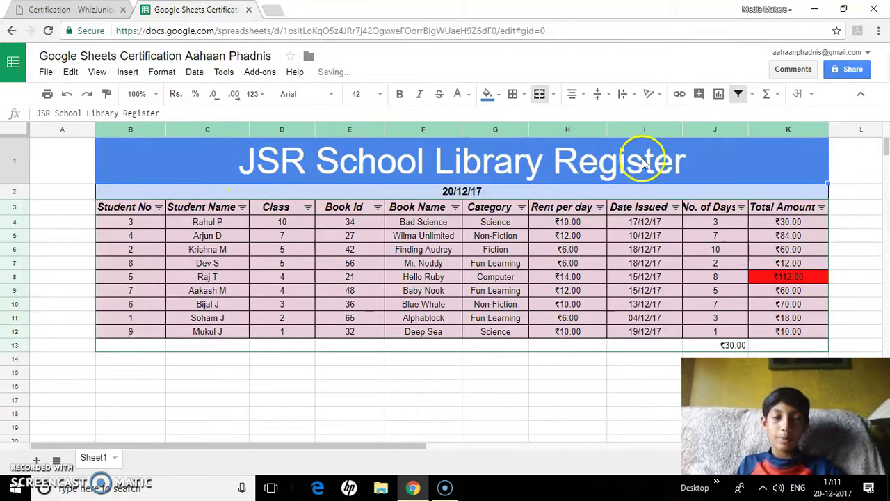
Step: Check the basic formulas requirement on the project page and return to the empty row below the register's entries
{"action": "left_click", "coordinate": [69, 9]}
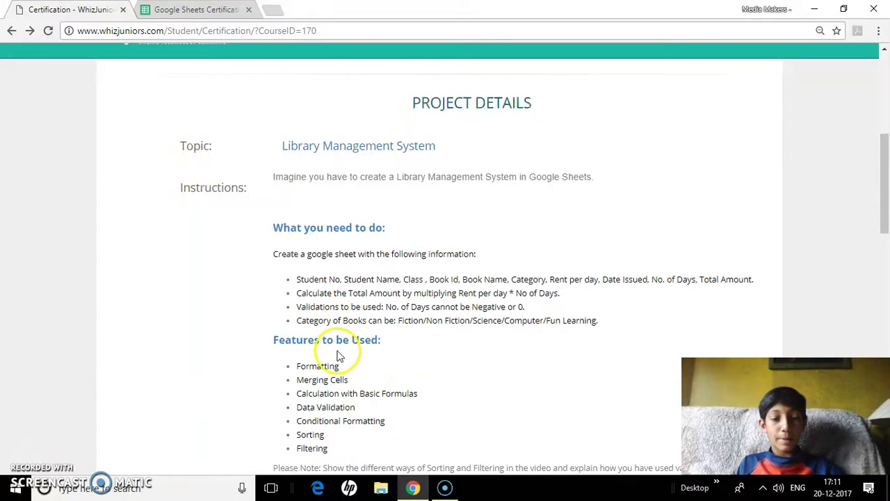
{"action": "left_click", "coordinate": [198, 9]}
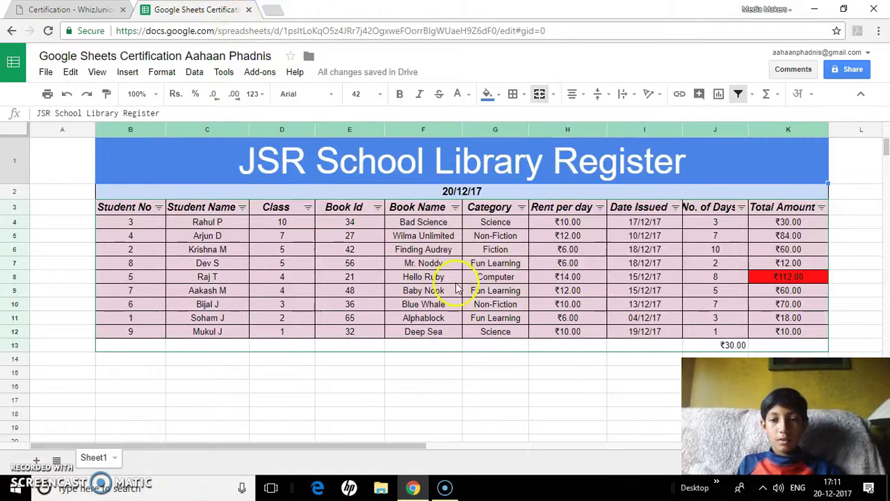
{"action": "left_click", "coordinate": [619, 346]}
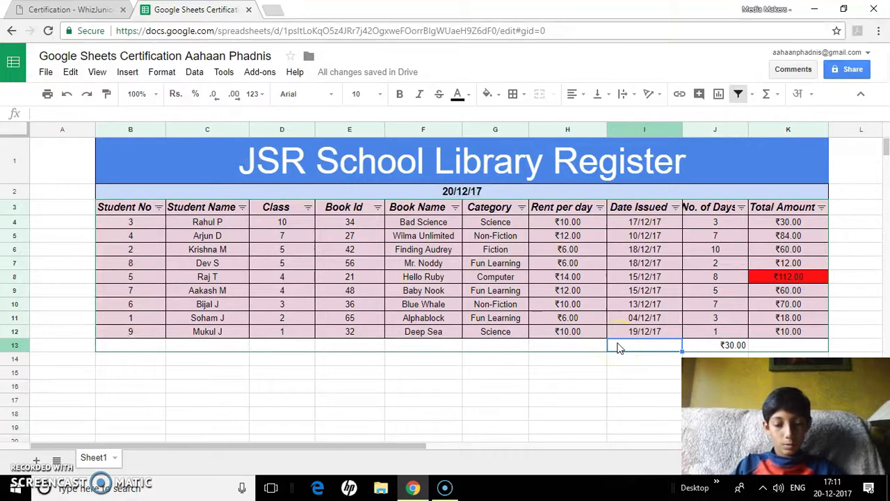
{"action": "double_click", "coordinate": [619, 346]}
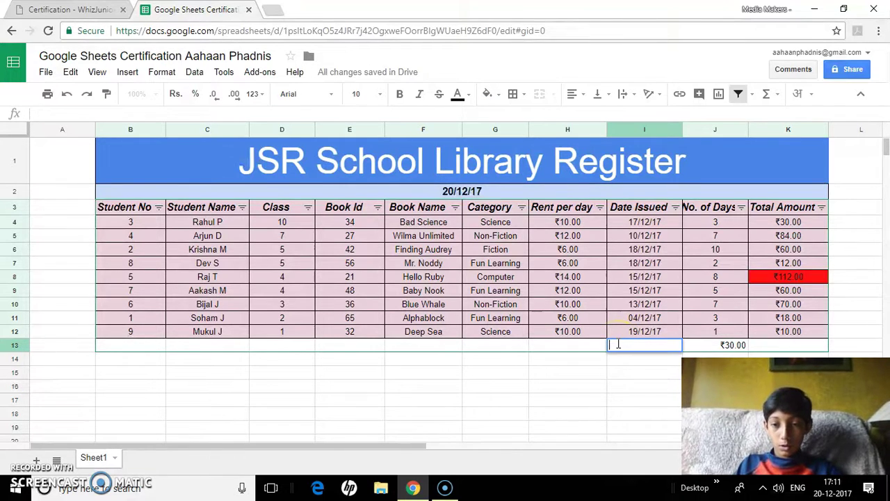
Step: Enter the addition formula =K4+K5+K6+12 in cell K13 below the Total Amount column
{"action": "left_click", "coordinate": [759, 346]}
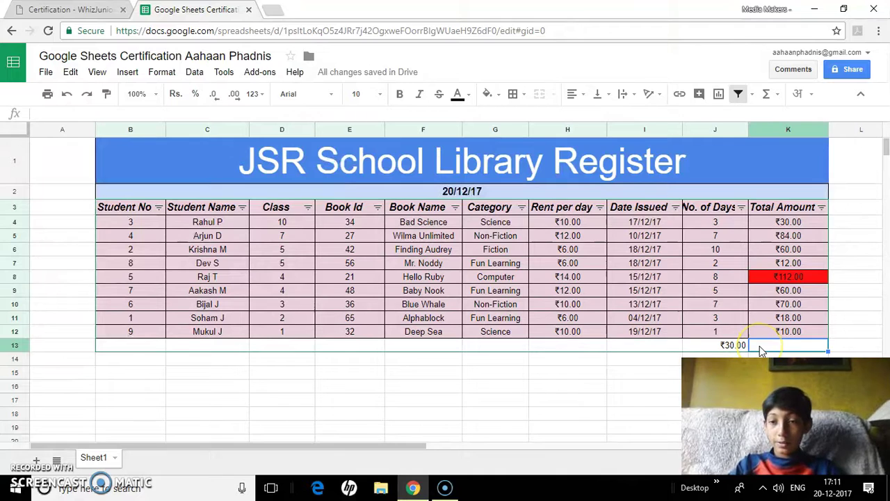
{"action": "left_click", "coordinate": [779, 348]}
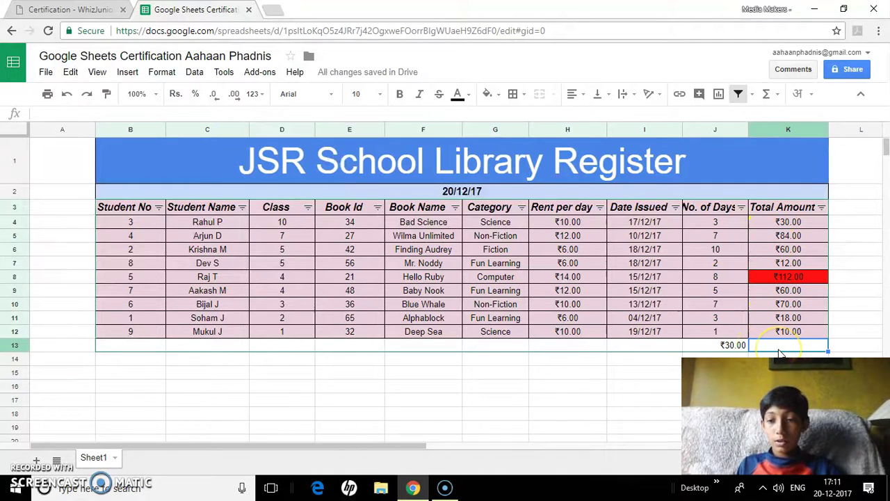
{"action": "type", "text": "="}
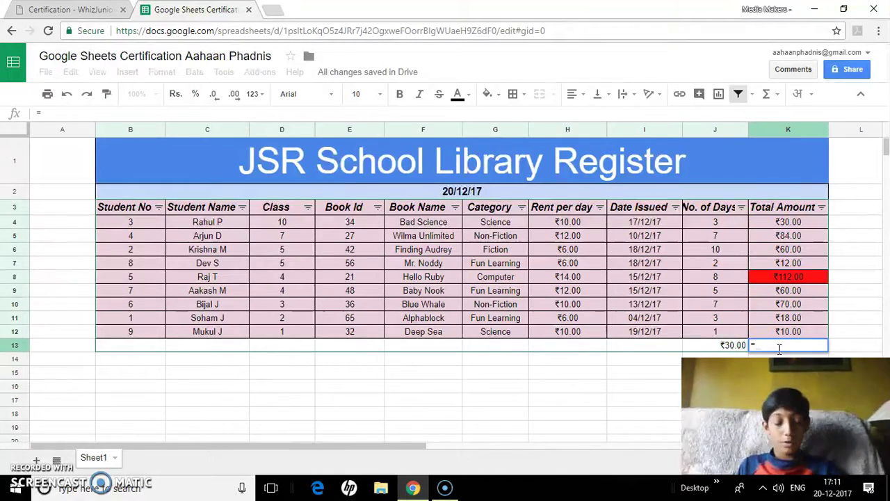
{"action": "left_click", "coordinate": [786, 211]}
{"action": "left_click", "coordinate": [786, 222]}
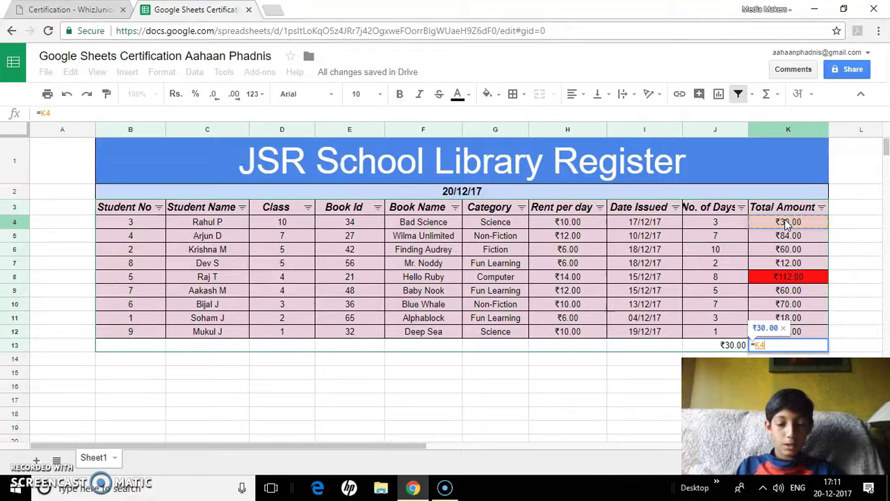
{"action": "type", "text": "+"}
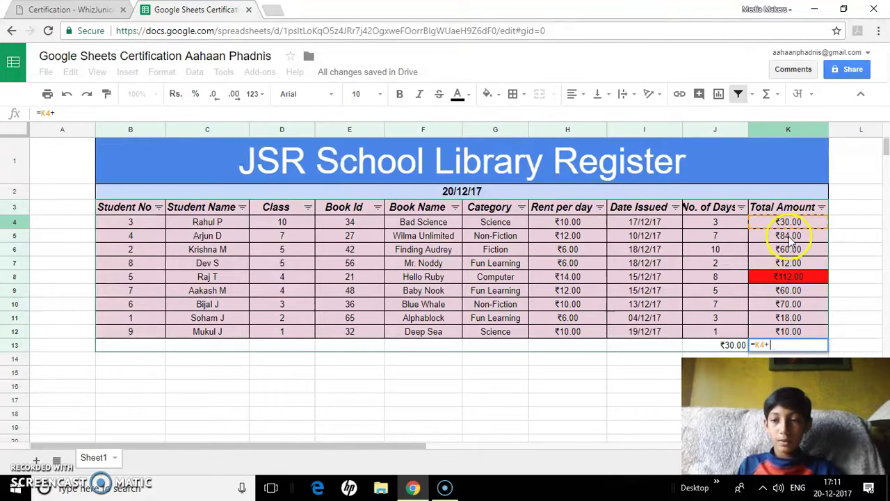
{"action": "left_click", "coordinate": [790, 237]}
{"action": "type", "text": "+"}
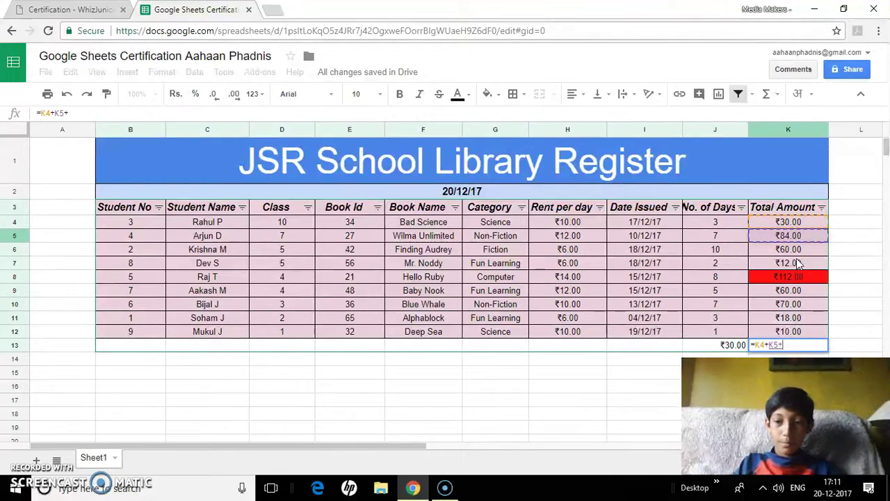
{"action": "left_click", "coordinate": [793, 251]}
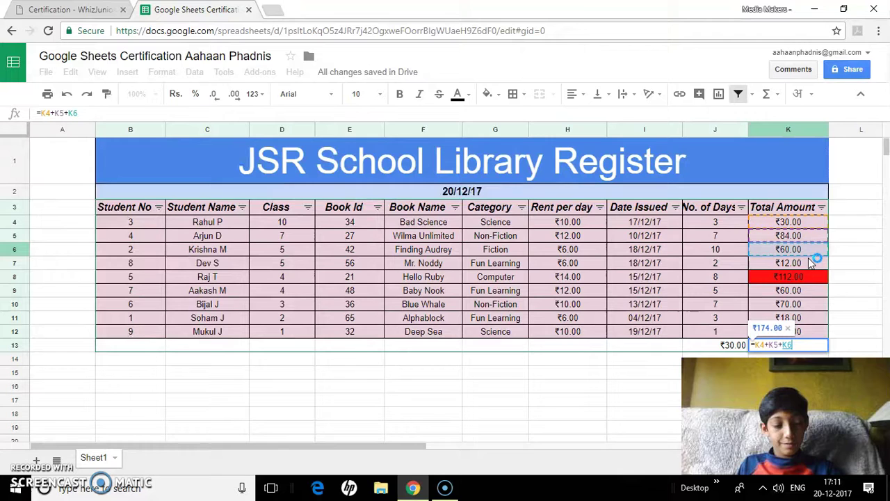
{"action": "type", "text": "+12"}
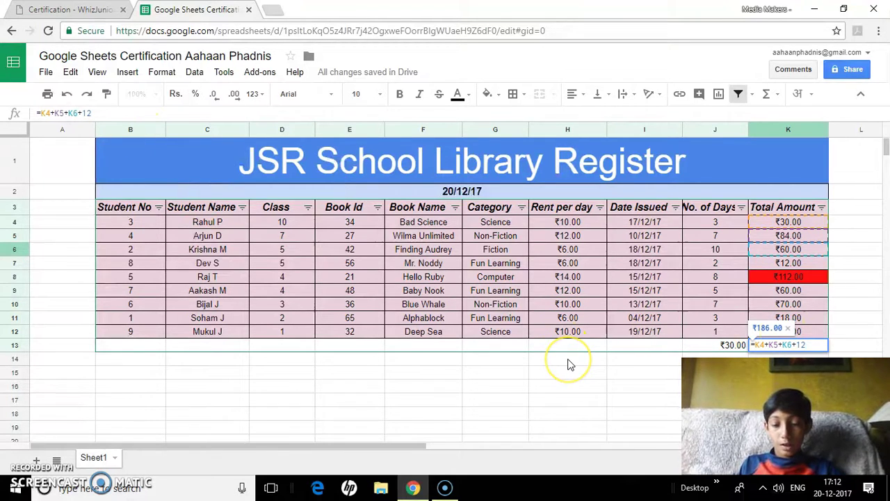
{"action": "key", "text": "Return"}
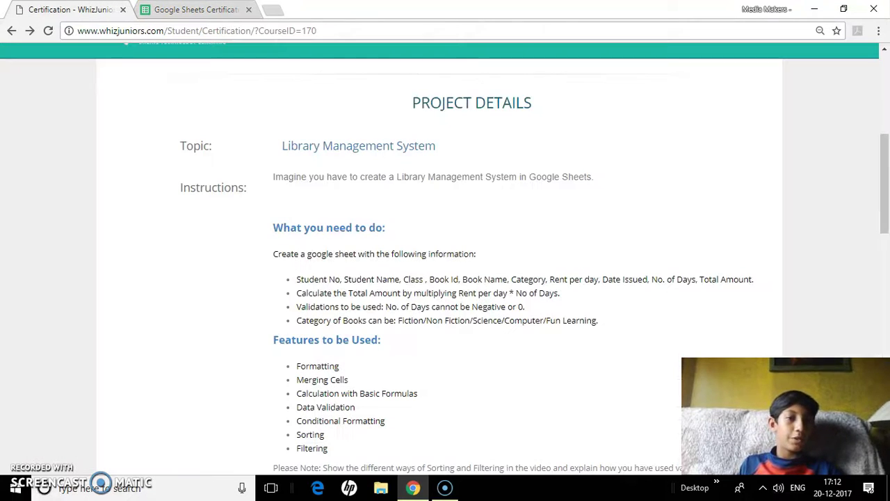
Step: Check the data validation requirement on the project page, and review and re-save the validation rule for the No. of Days entries
{"action": "left_click", "coordinate": [98, 10]}
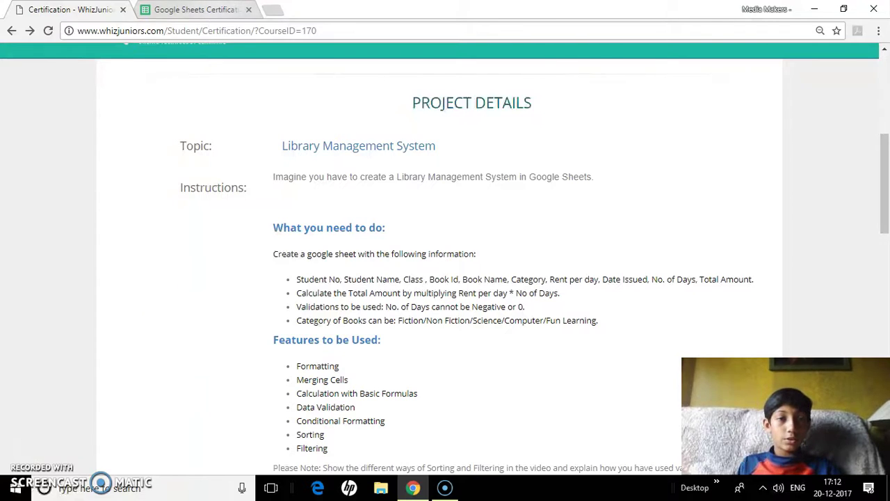
{"action": "left_click", "coordinate": [209, 9]}
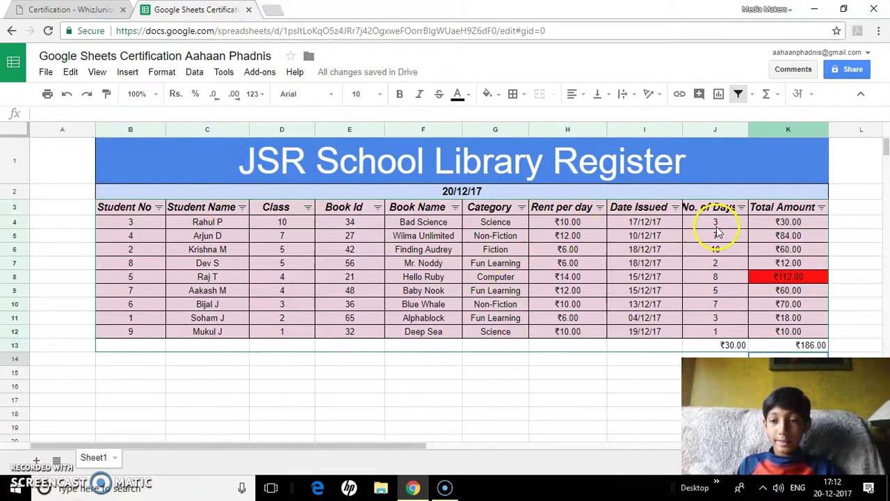
{"action": "left_click_drag", "start_coordinate": [713, 230], "coordinate": [723, 334]}
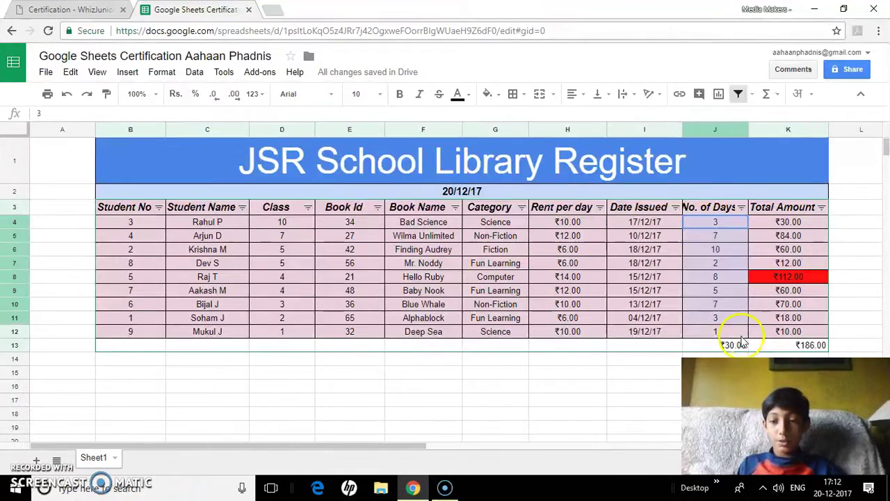
{"action": "left_click", "coordinate": [189, 74]}
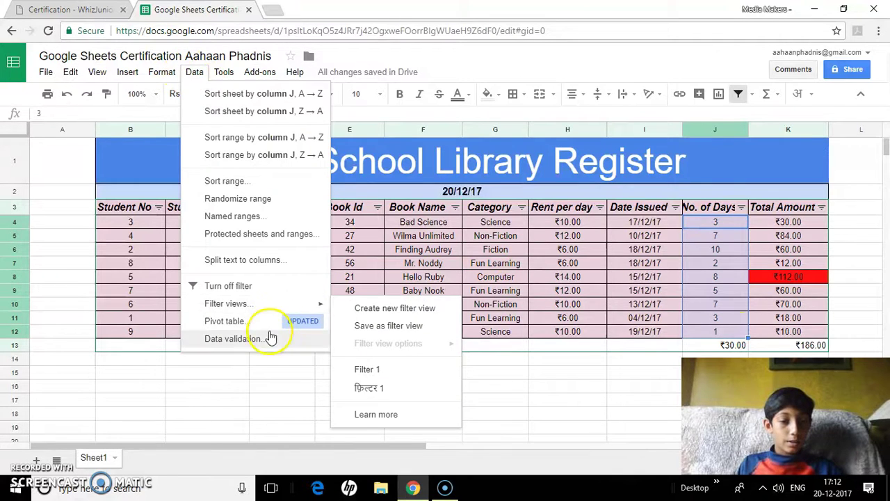
{"action": "left_click", "coordinate": [234, 339]}
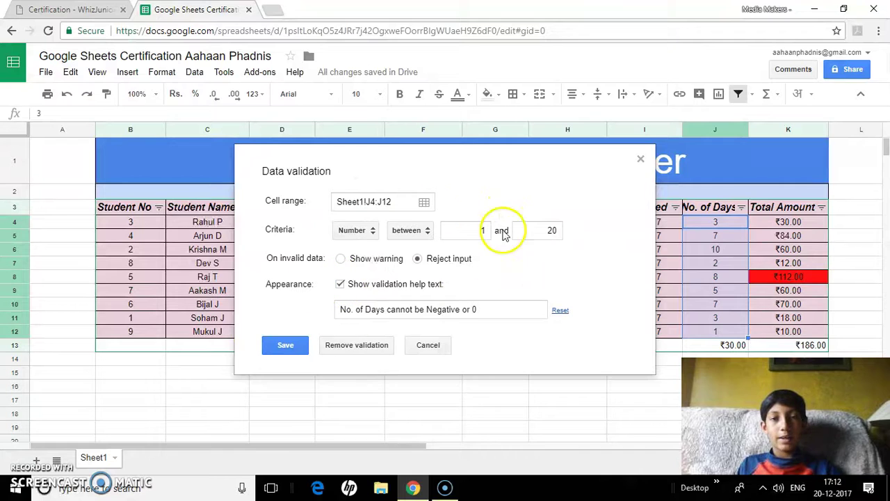
{"action": "left_click", "coordinate": [287, 344]}
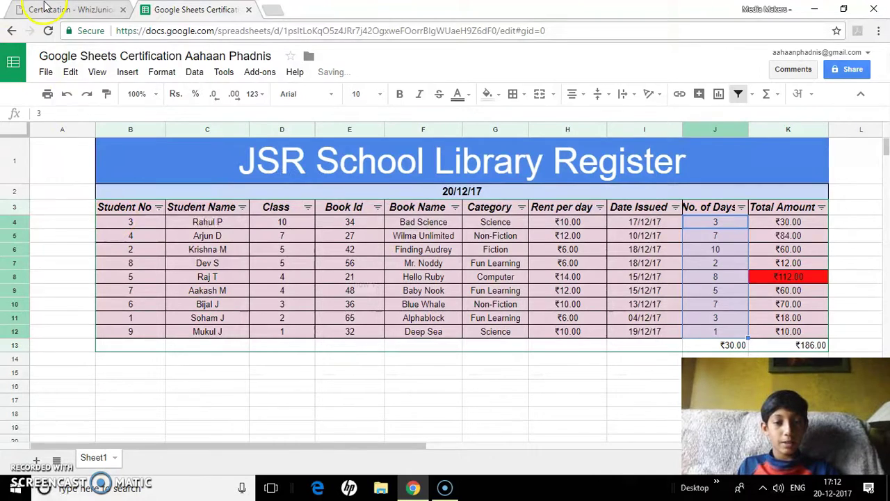
Step: Check the conditional formatting requirement on the project page, and open the conditional format rules for the register's No. of Days entries
{"action": "left_click", "coordinate": [46, 8]}
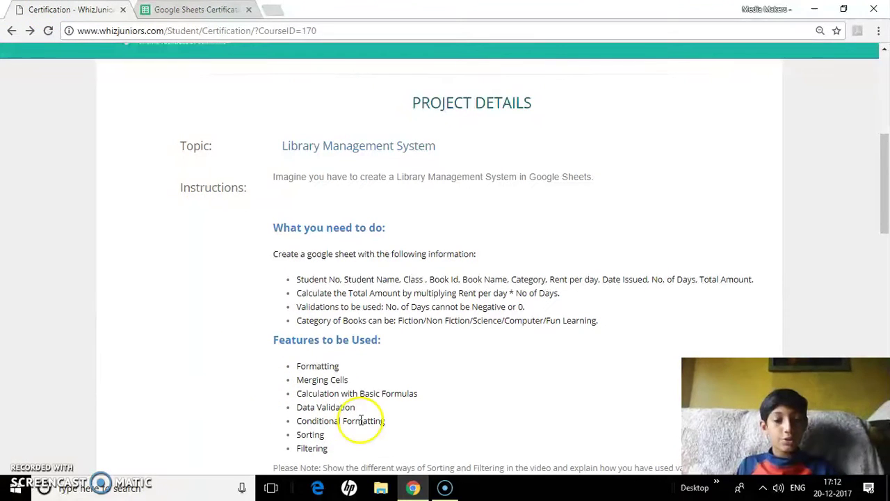
{"action": "key", "text": "ctrl+Tab"}
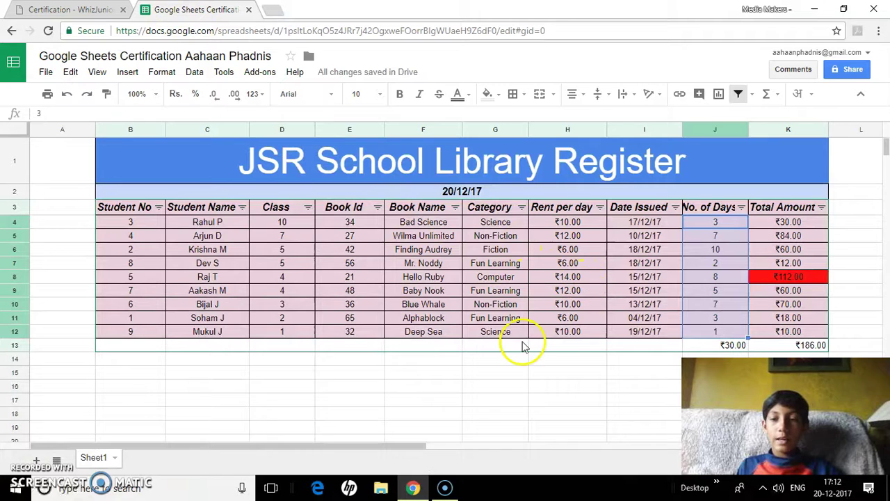
{"action": "left_click", "coordinate": [569, 375]}
{"action": "left_click_drag", "start_coordinate": [715, 221], "coordinate": [730, 332]}
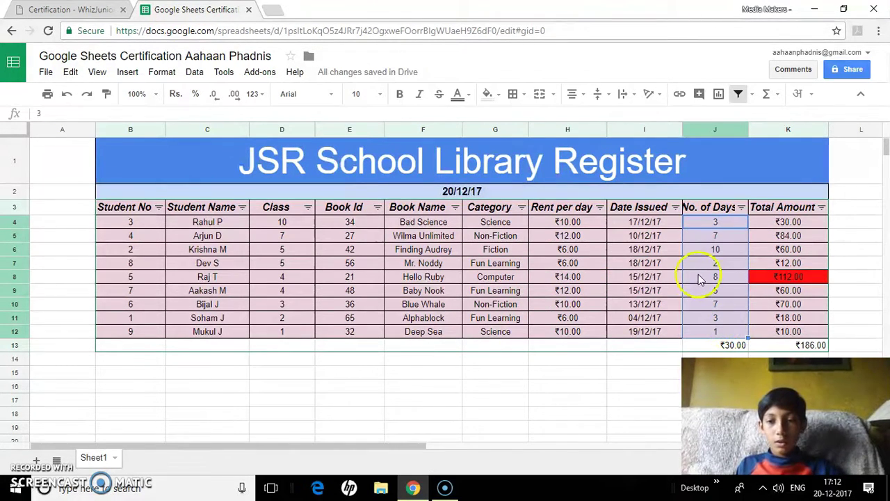
{"action": "left_click", "coordinate": [163, 72]}
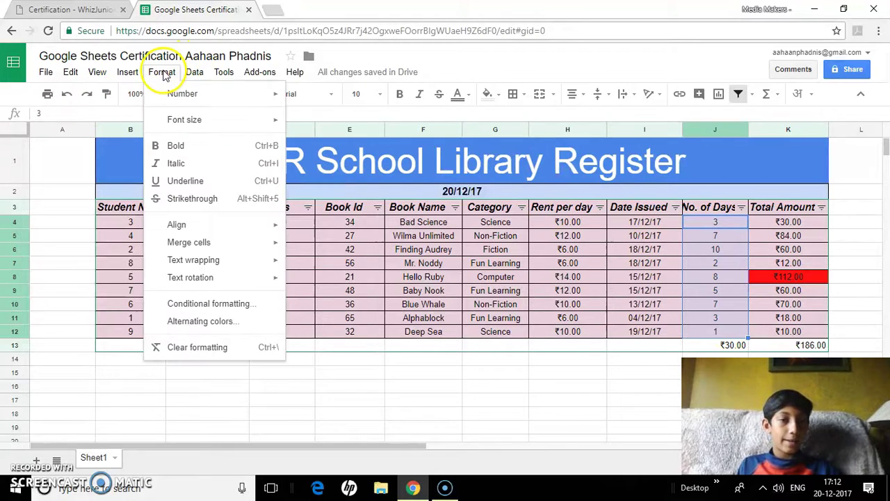
{"action": "left_click", "coordinate": [229, 304]}
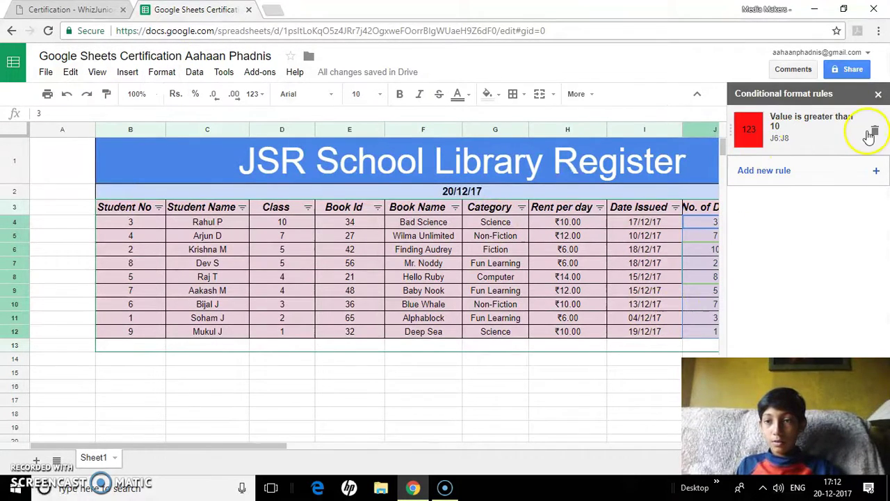
Step: Change the conditional format rule on J6:J8 to highlight values greater than 8, and close the rules
{"action": "left_click", "coordinate": [779, 132]}
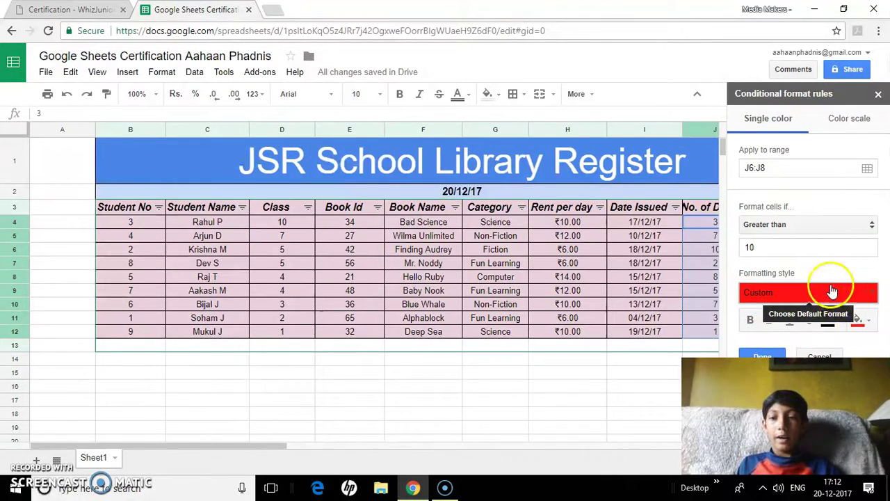
{"action": "left_click", "coordinate": [783, 250]}
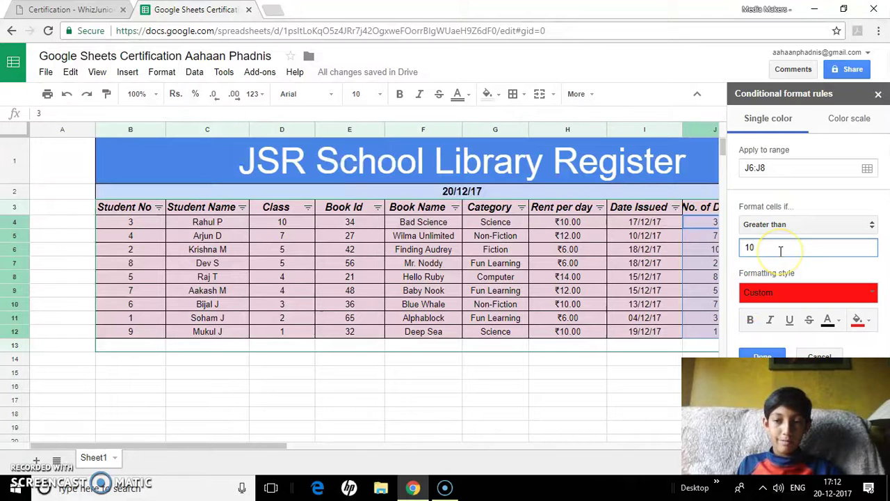
{"action": "type", "text": "8"}
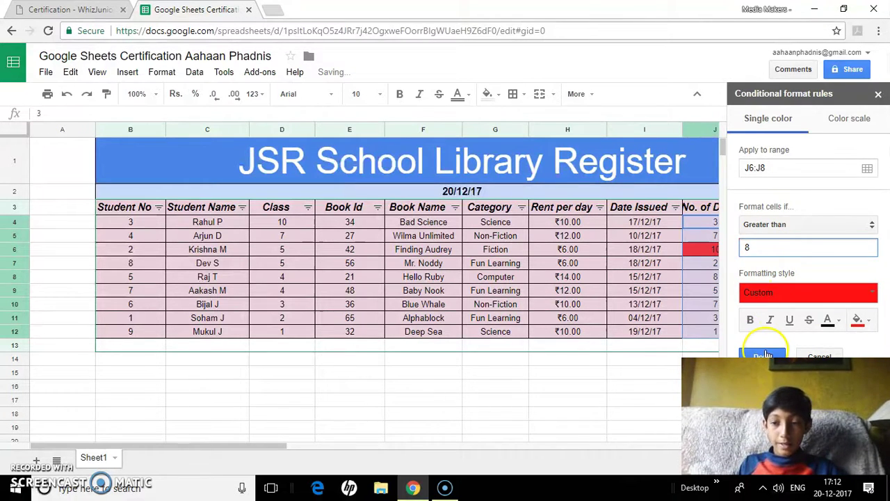
{"action": "left_click", "coordinate": [763, 356]}
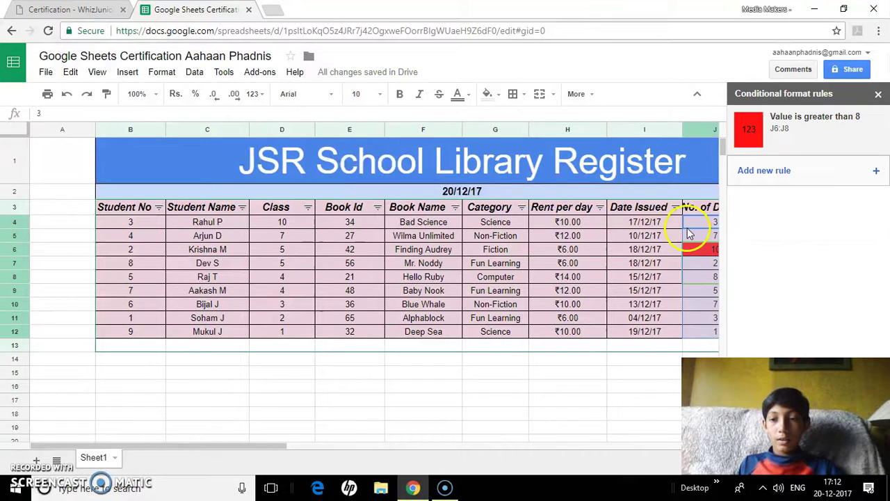
{"action": "left_click", "coordinate": [877, 95]}
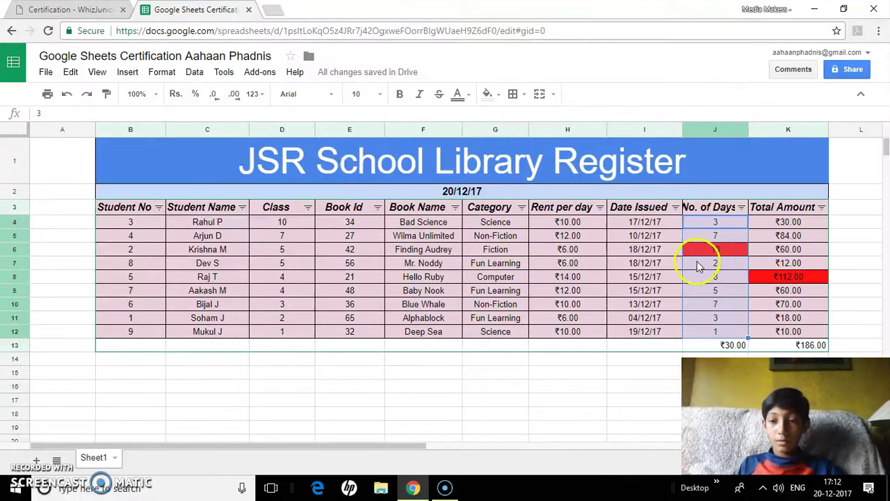
{"action": "left_click", "coordinate": [590, 391]}
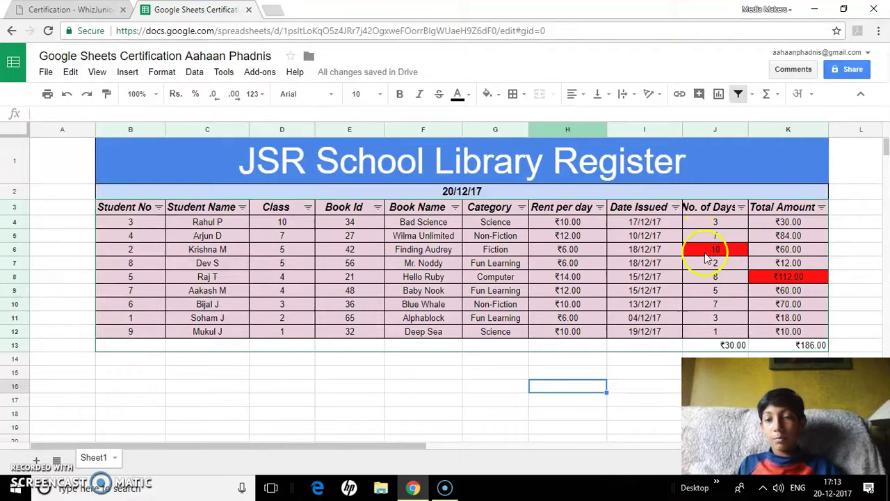
Step: Demonstrate sorting by ordering the register by Class from A to Z and back from Z to A
{"action": "left_click", "coordinate": [73, 10]}
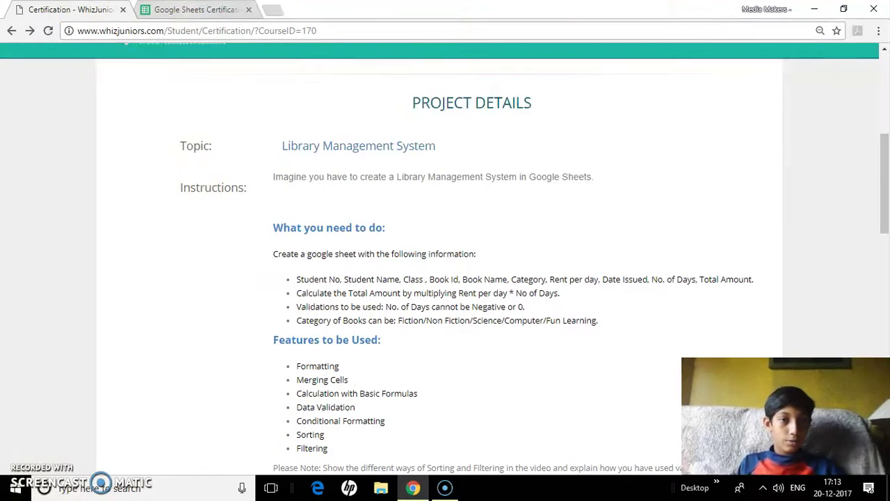
{"action": "key", "text": "ctrl+Tab"}
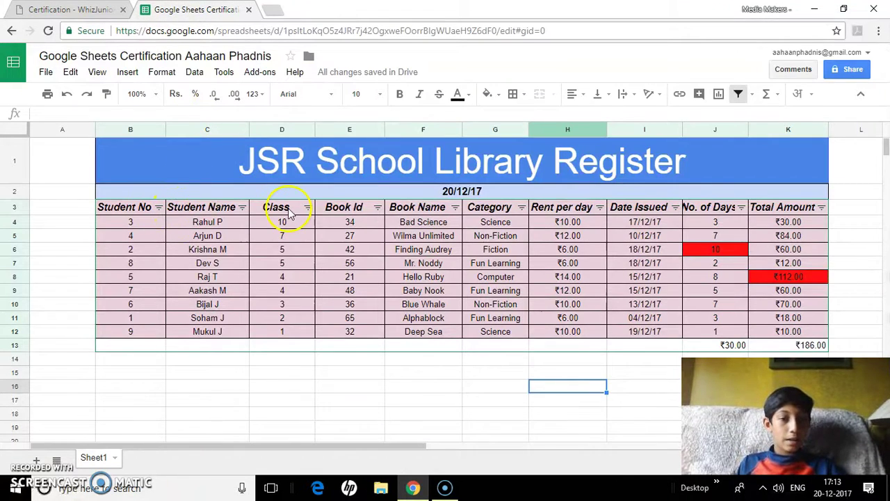
{"action": "left_click", "coordinate": [308, 208]}
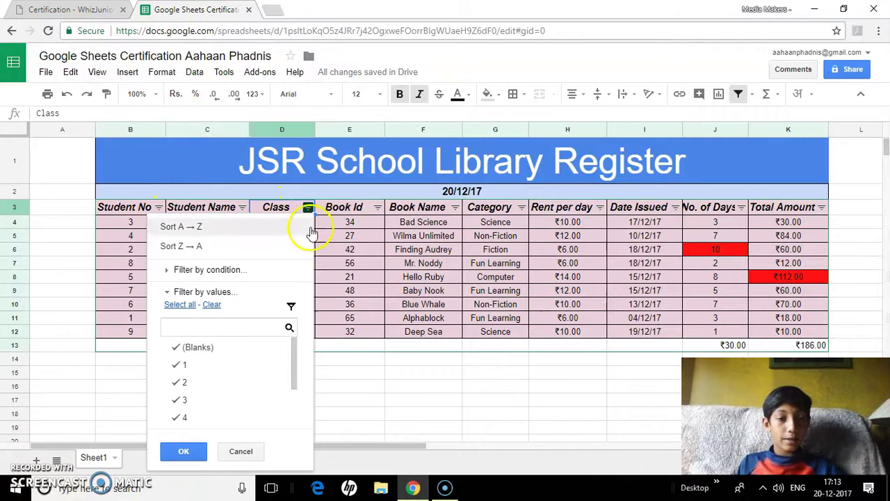
{"action": "left_click", "coordinate": [249, 227]}
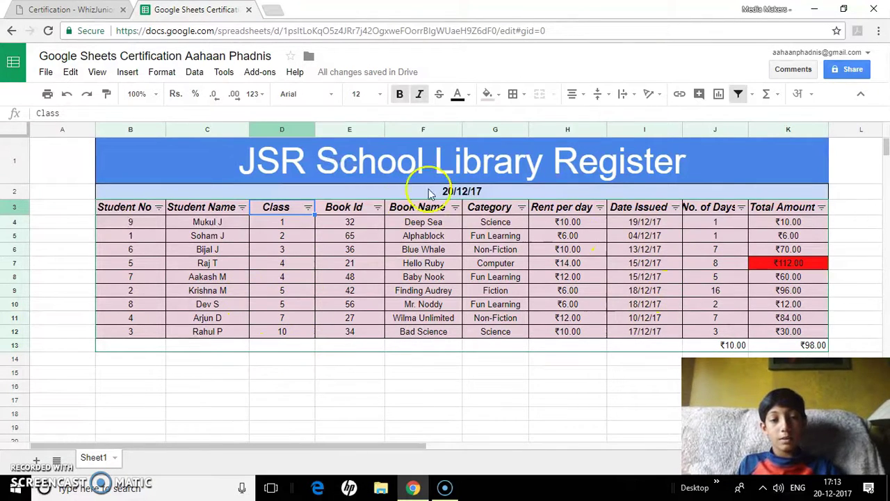
{"action": "left_click", "coordinate": [308, 208]}
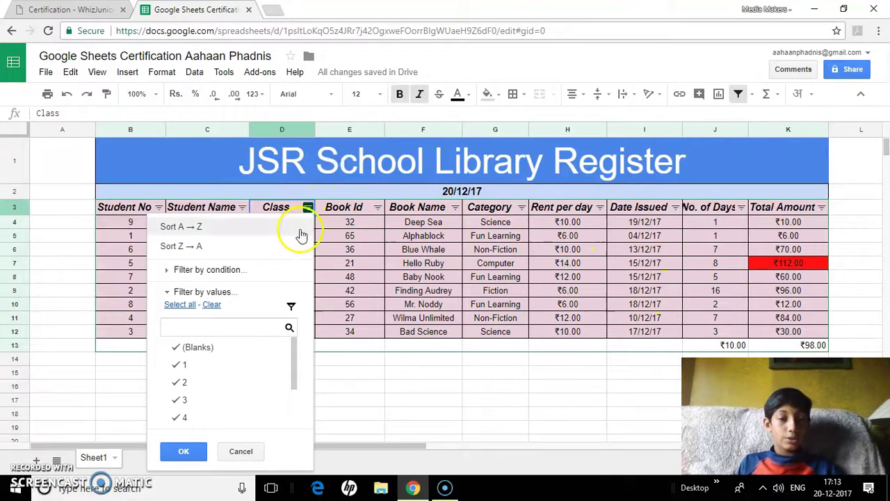
{"action": "left_click", "coordinate": [273, 247]}
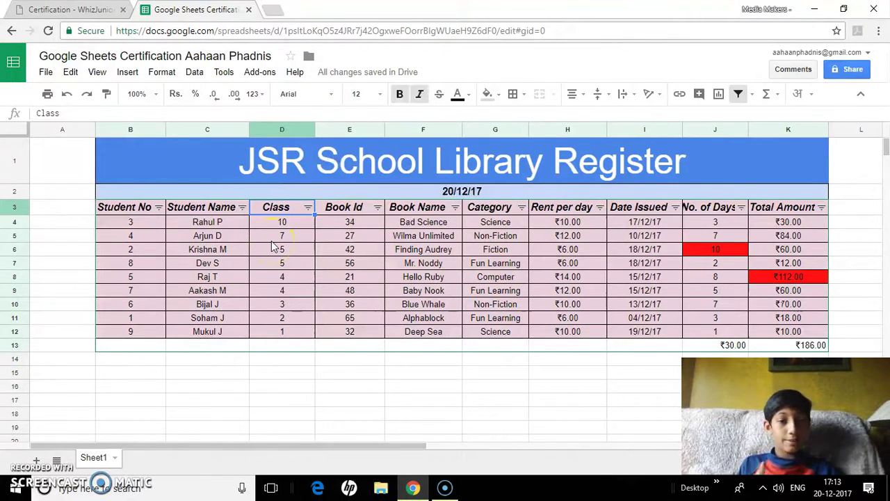
Step: Check the filtering requirement on the project page, and look at the filter values of the register's Book Id column
{"action": "left_click", "coordinate": [80, 9]}
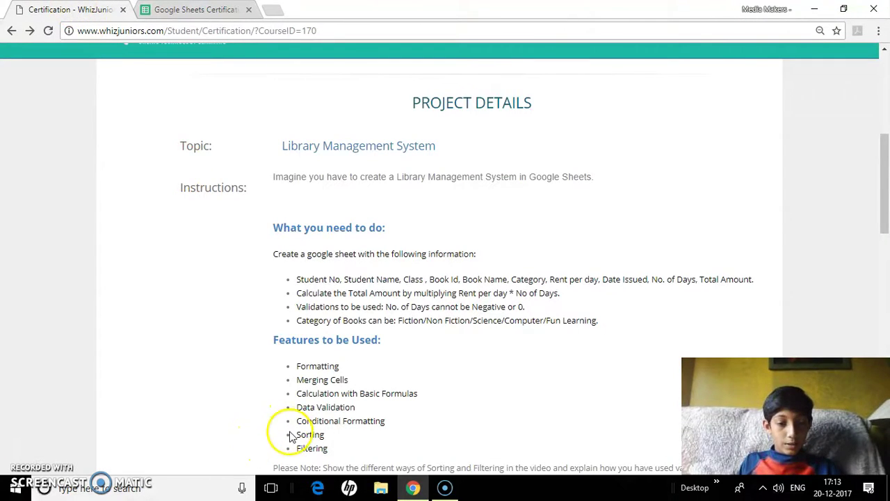
{"action": "left_click", "coordinate": [200, 10]}
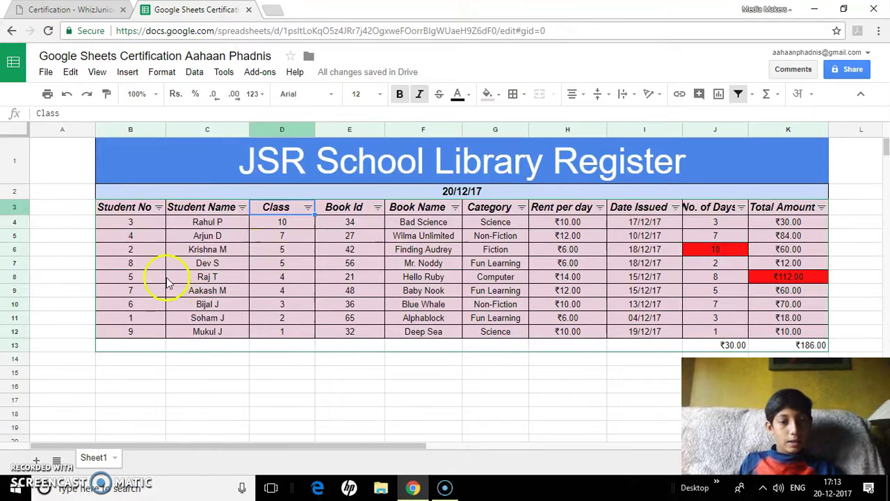
{"action": "left_click", "coordinate": [377, 208]}
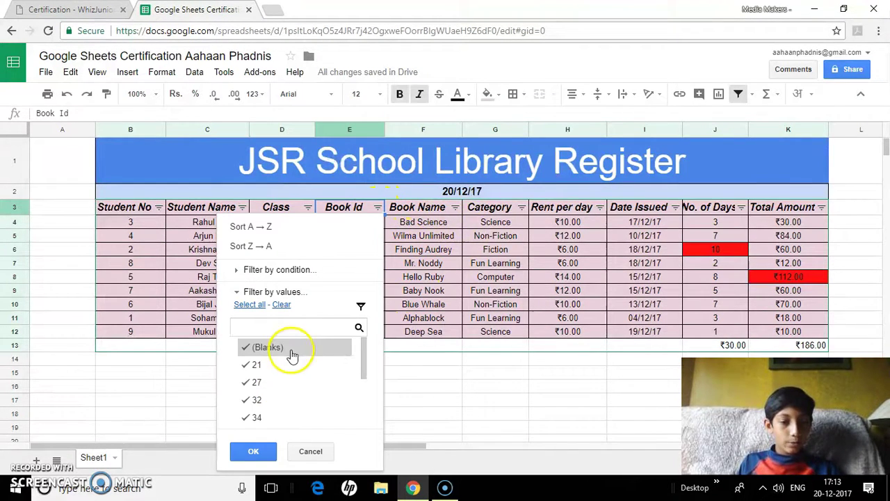
{"action": "left_click", "coordinate": [512, 374]}
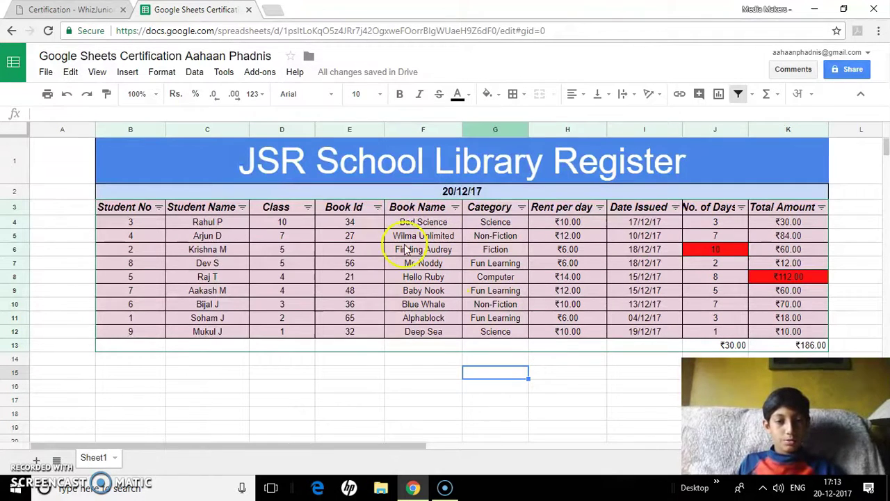
Step: Demonstrate filtering by limiting the Category column to Non-Fiction and restoring all categories
{"action": "left_click", "coordinate": [522, 208]}
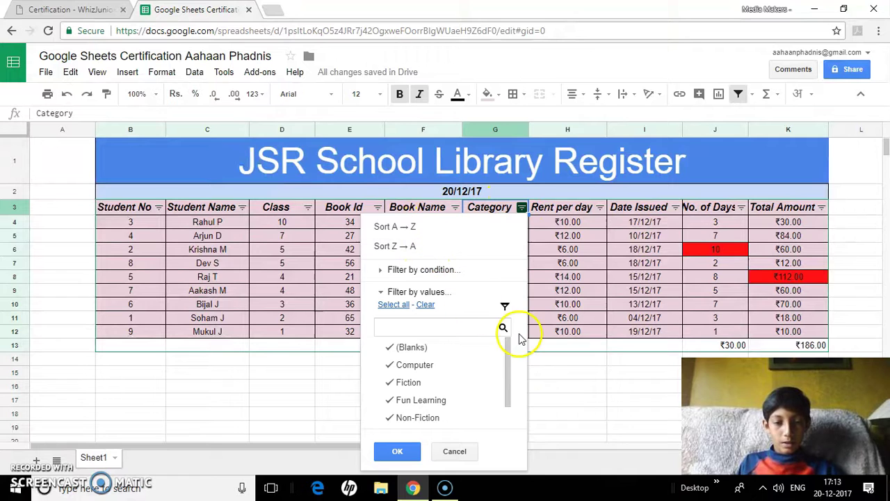
{"action": "left_click_drag", "start_coordinate": [506, 355], "coordinate": [504, 361]}
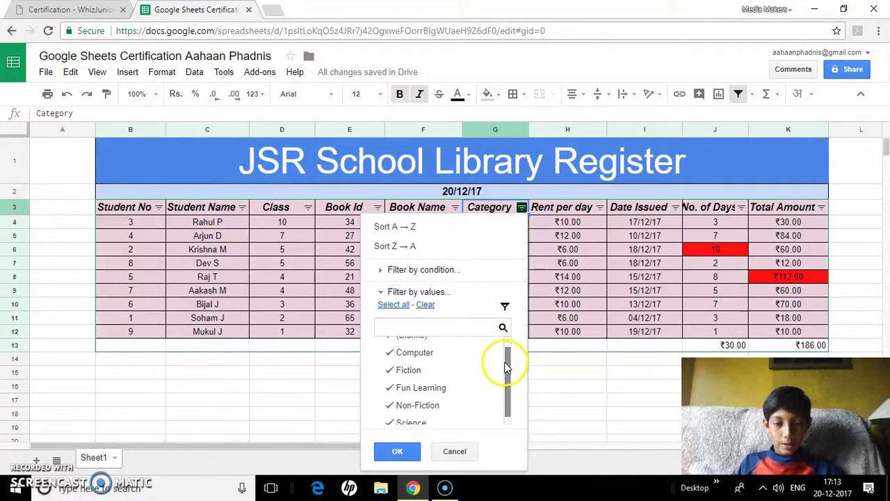
{"action": "left_click", "coordinate": [422, 371]}
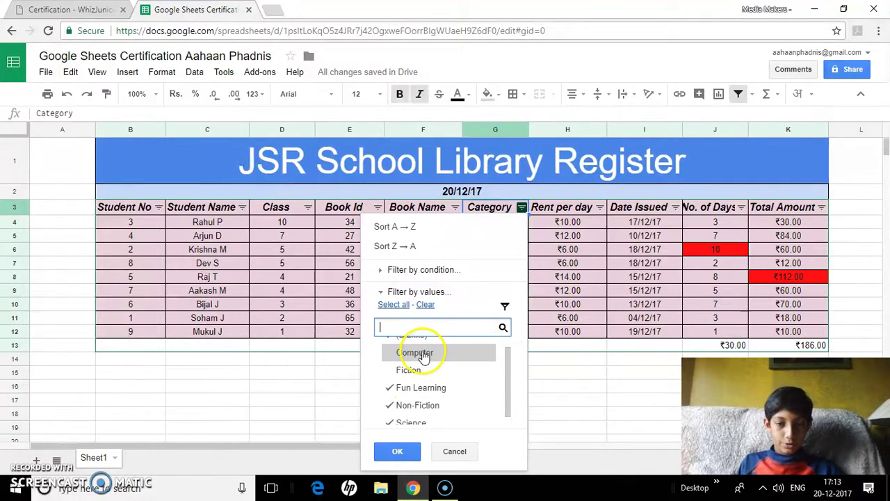
{"action": "left_click", "coordinate": [425, 305]}
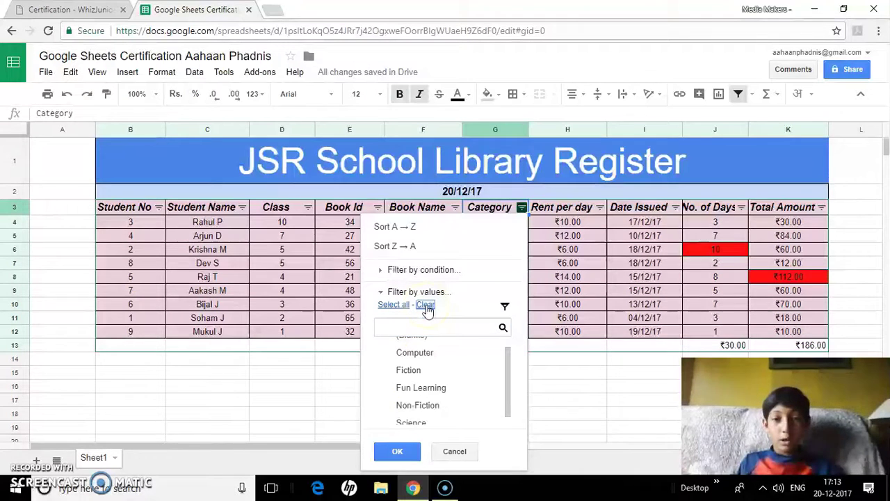
{"action": "left_click", "coordinate": [395, 406]}
{"action": "left_click", "coordinate": [402, 458]}
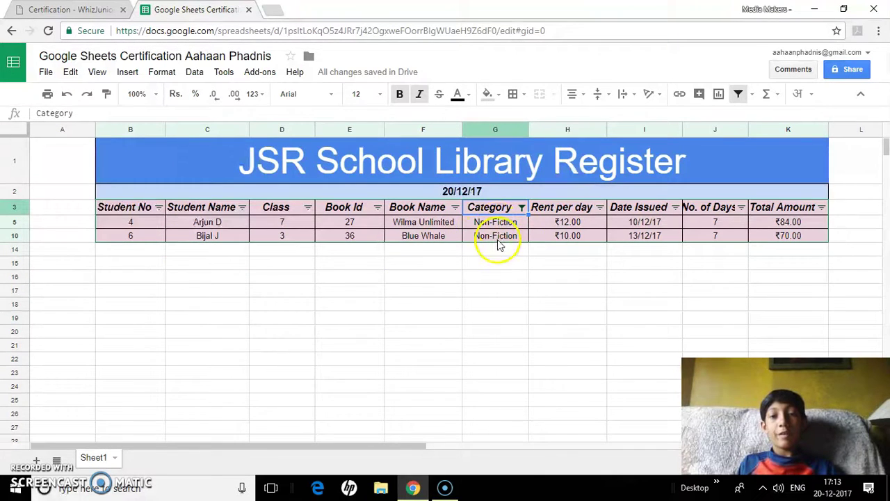
{"action": "left_click", "coordinate": [522, 207]}
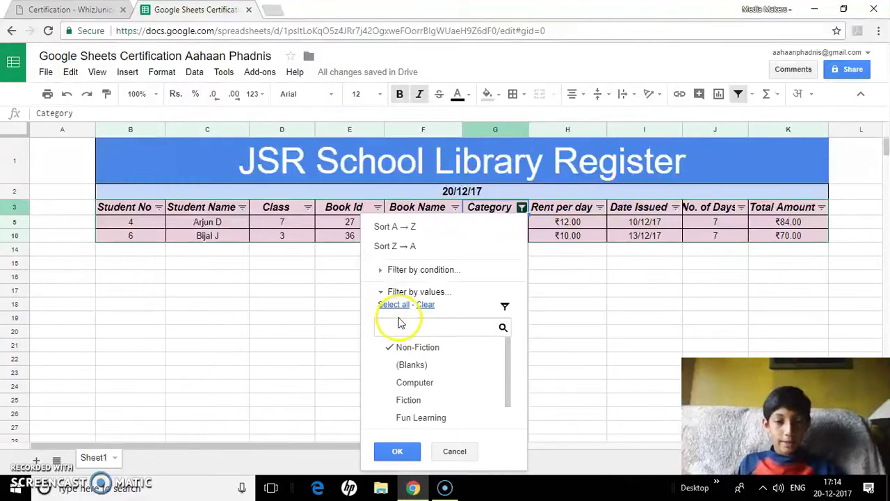
{"action": "left_click", "coordinate": [397, 450]}
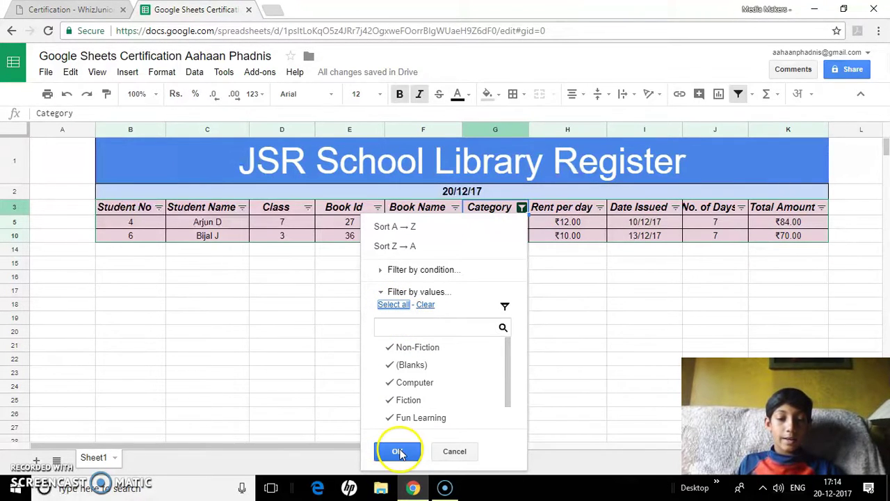
Step: Clear every value in the Category filter and apply it to the register
{"action": "left_click", "coordinate": [522, 207]}
{"action": "left_click", "coordinate": [425, 304]}
{"action": "left_click", "coordinate": [397, 451]}
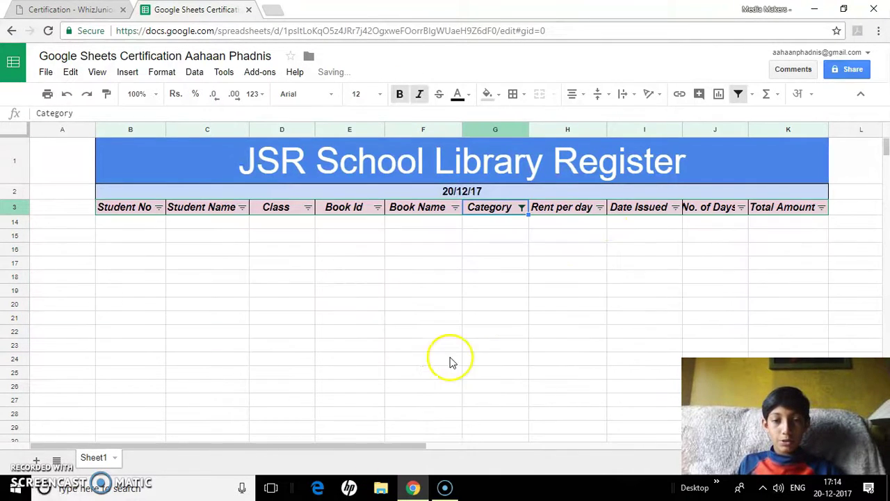
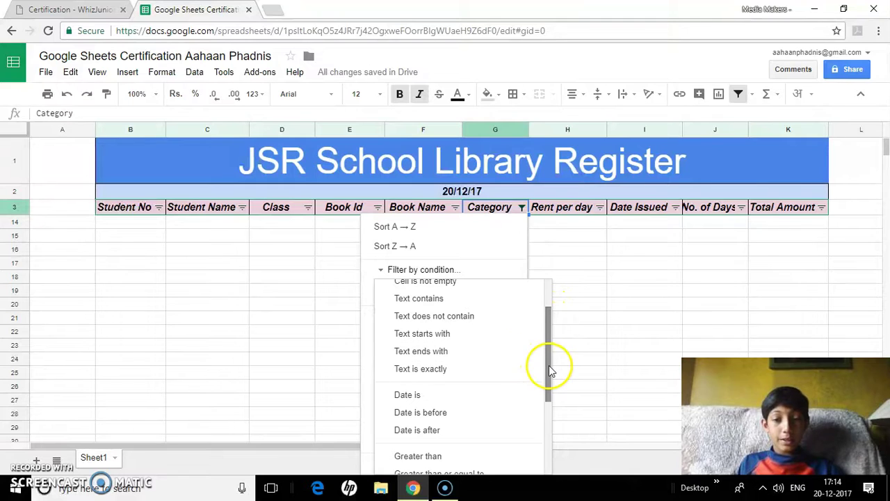
{"action": "left_click_drag", "start_coordinate": [549, 370], "coordinate": [536, 441]}
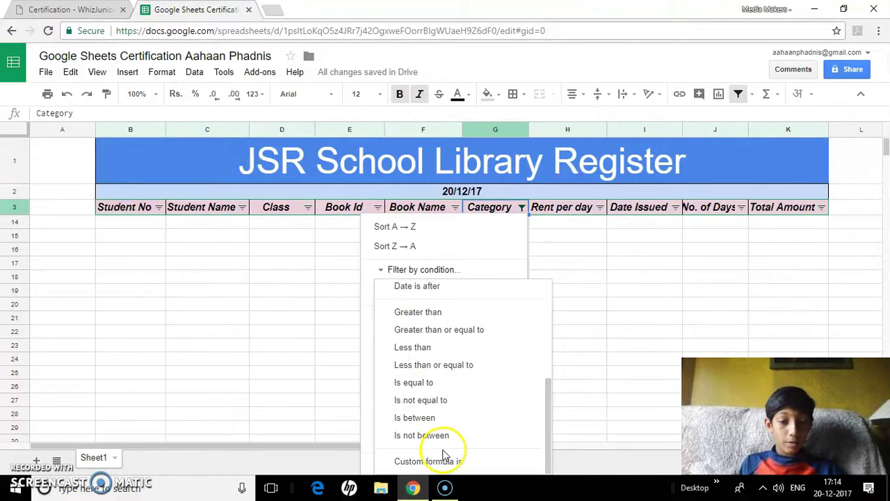
{"action": "left_click_drag", "start_coordinate": [546, 422], "coordinate": [549, 332]}
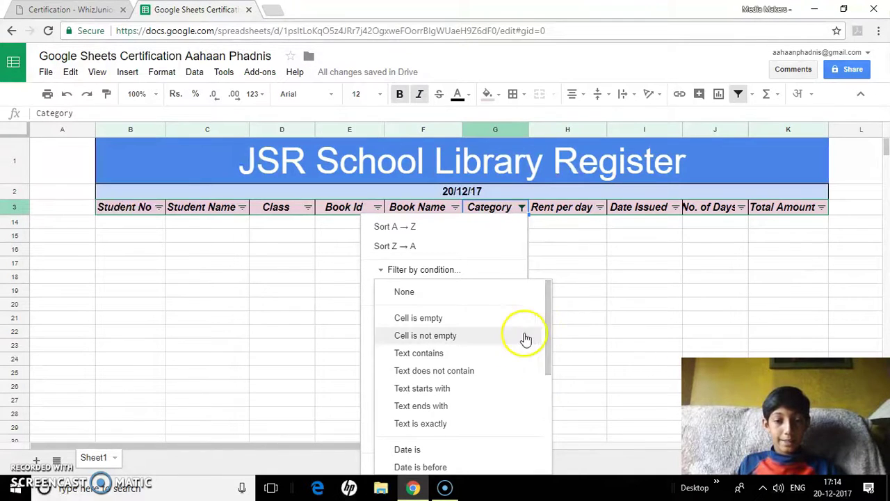
{"action": "left_click", "coordinate": [476, 354]}
{"action": "left_click", "coordinate": [425, 314]}
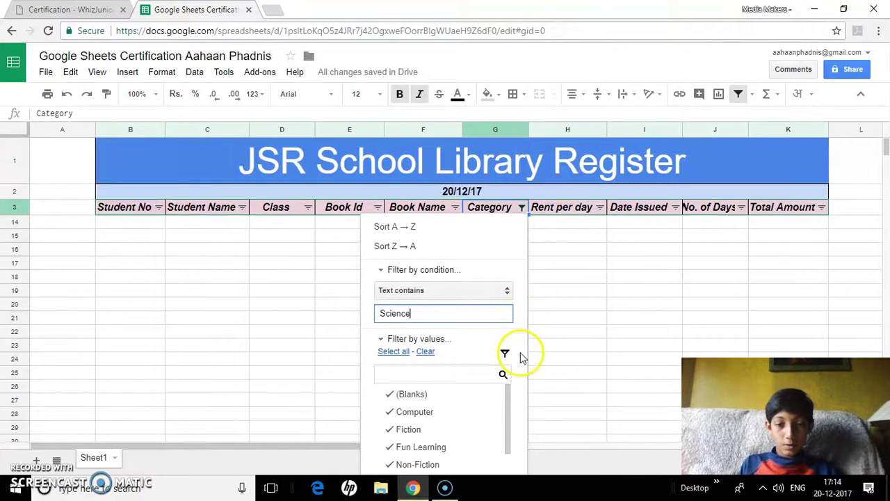
{"action": "left_click", "coordinate": [544, 289]}
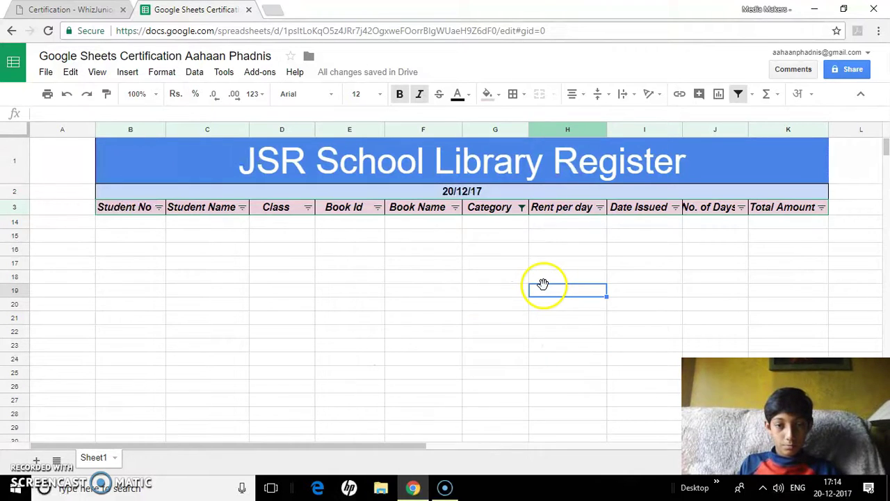
Step: Include only (Blanks) and Computer in the Category filter's values and apply it to the register
{"action": "left_click", "coordinate": [521, 208]}
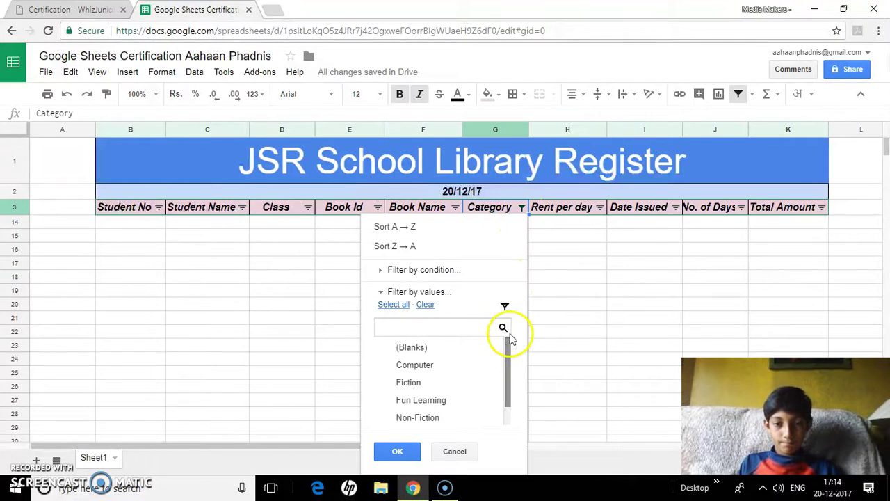
{"action": "left_click", "coordinate": [398, 452]}
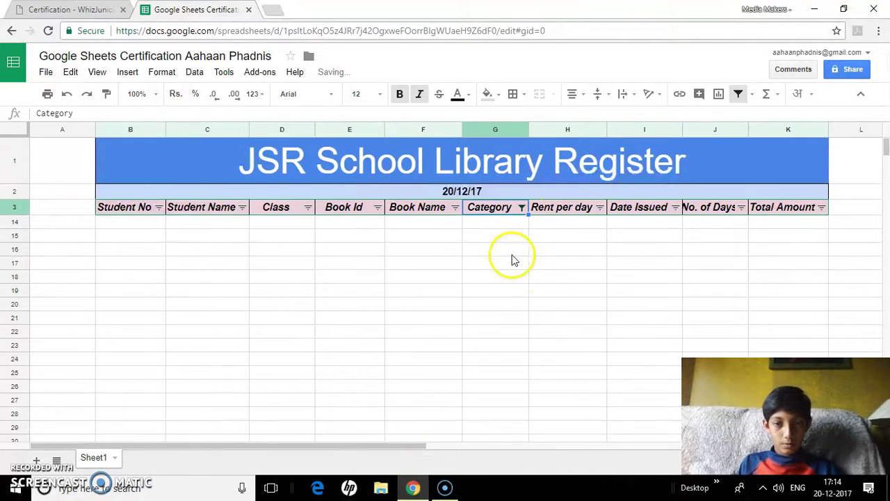
{"action": "left_click", "coordinate": [521, 208]}
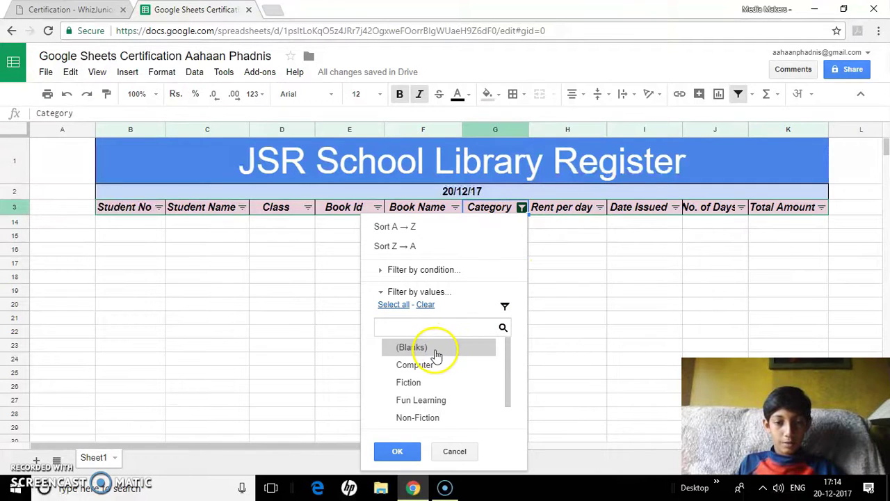
{"action": "left_click", "coordinate": [401, 450]}
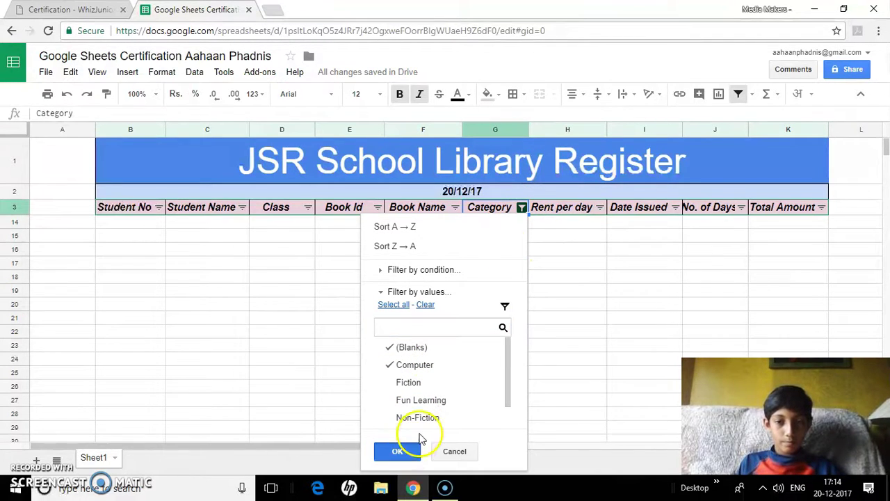
Step: Filter the Category column by the condition Text contains "Science" and apply it
{"action": "left_click", "coordinate": [522, 208]}
{"action": "left_click", "coordinate": [432, 269]}
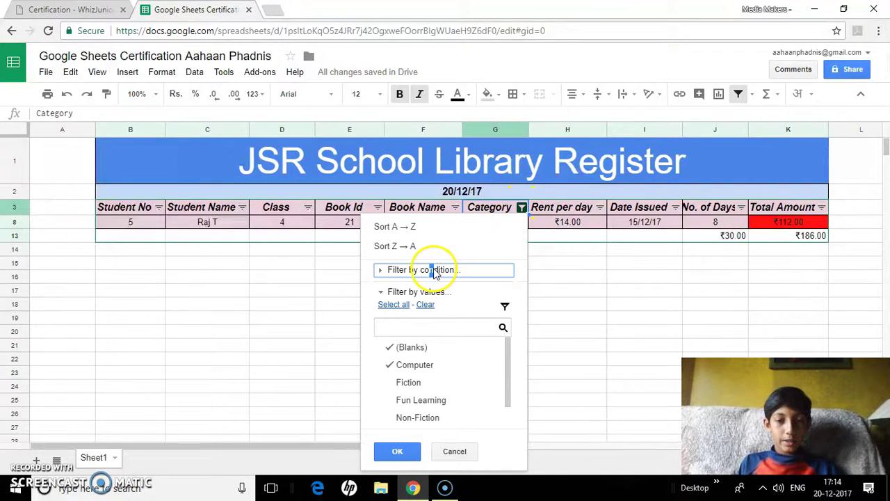
{"action": "left_click", "coordinate": [435, 293]}
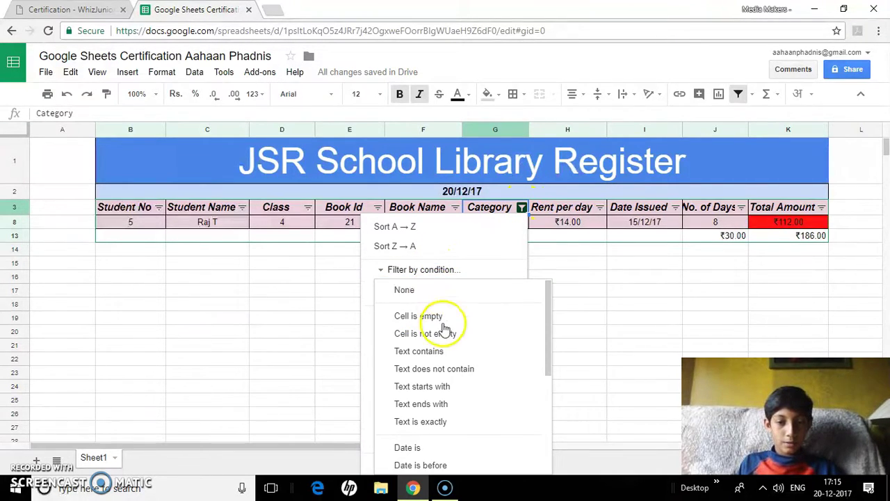
{"action": "left_click", "coordinate": [461, 352]}
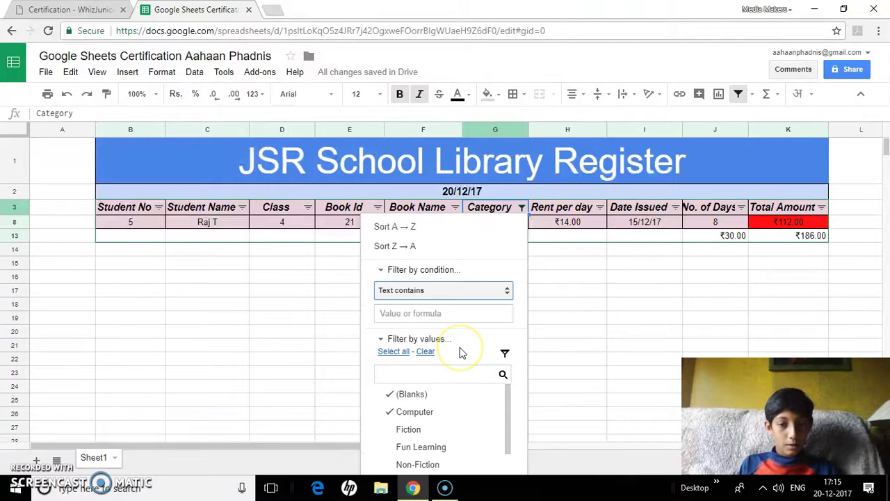
{"action": "left_click", "coordinate": [420, 312]}
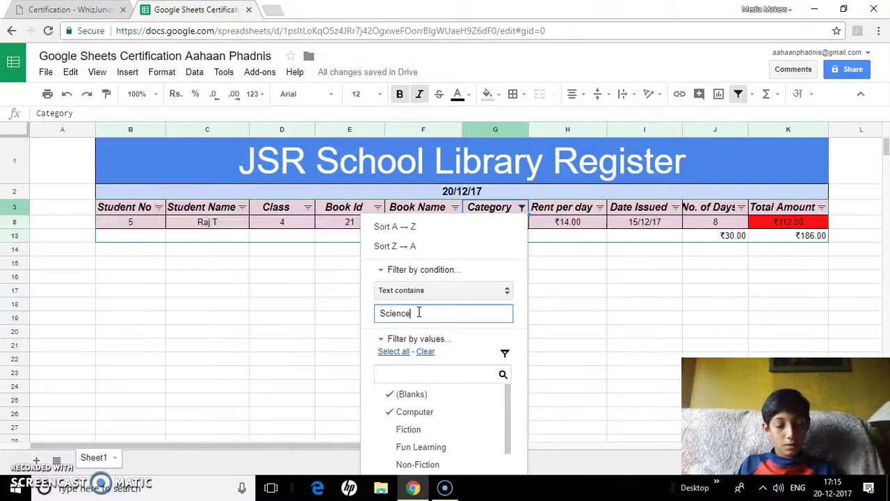
{"action": "left_click", "coordinate": [391, 270]}
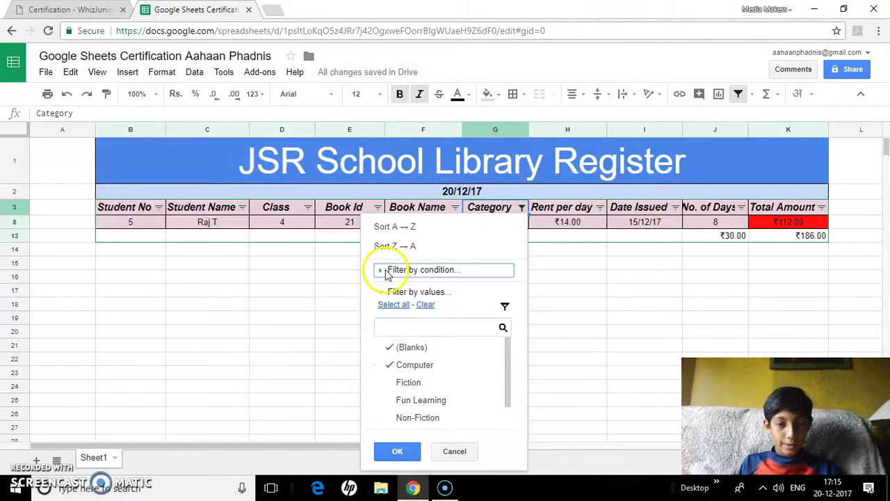
{"action": "left_click", "coordinate": [397, 452]}
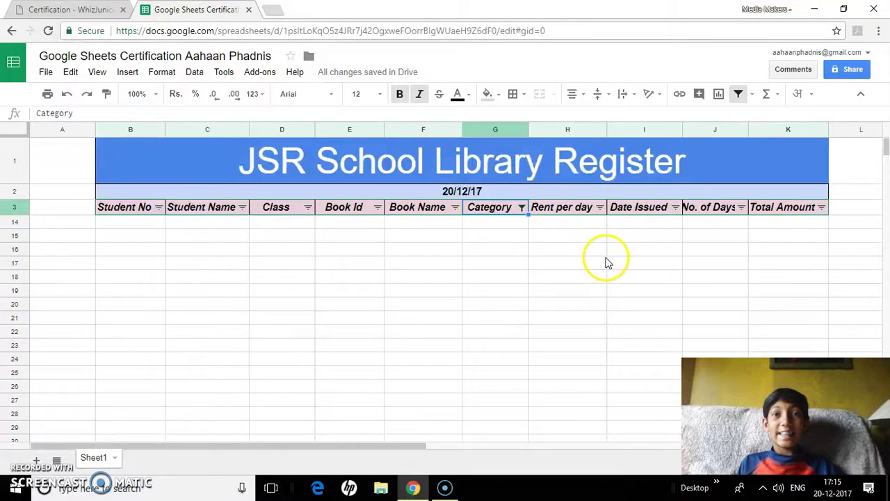
Step: Select all listed values in the Category filter, keeping the Science text condition, and apply it
{"action": "left_click", "coordinate": [523, 207]}
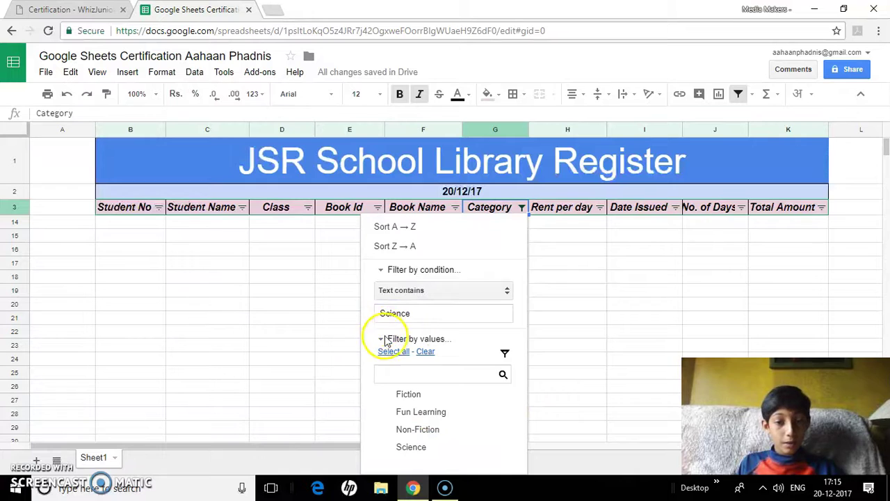
{"action": "left_click", "coordinate": [389, 272]}
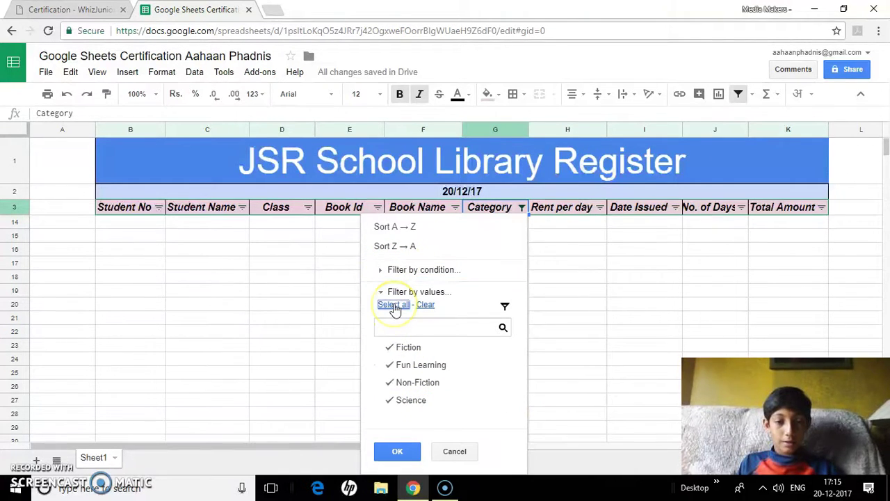
{"action": "left_click", "coordinate": [397, 452]}
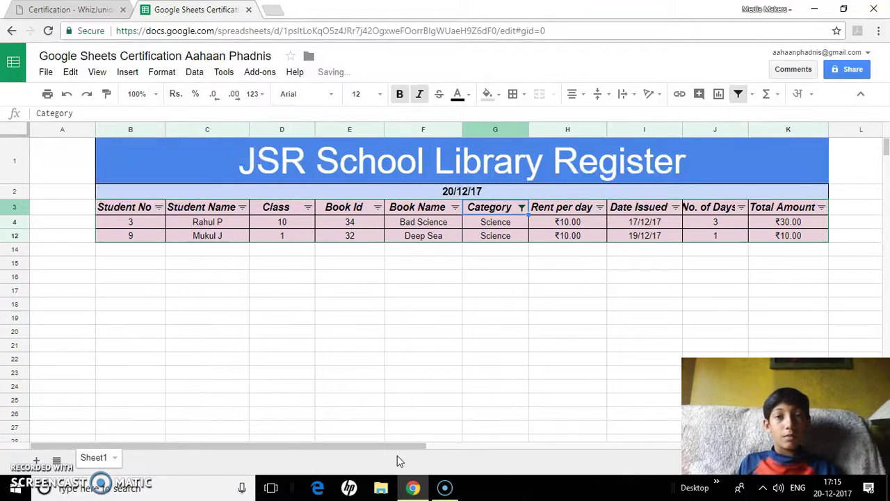
Step: Return to the Library Management System project page to review its required features
{"action": "left_click", "coordinate": [390, 277]}
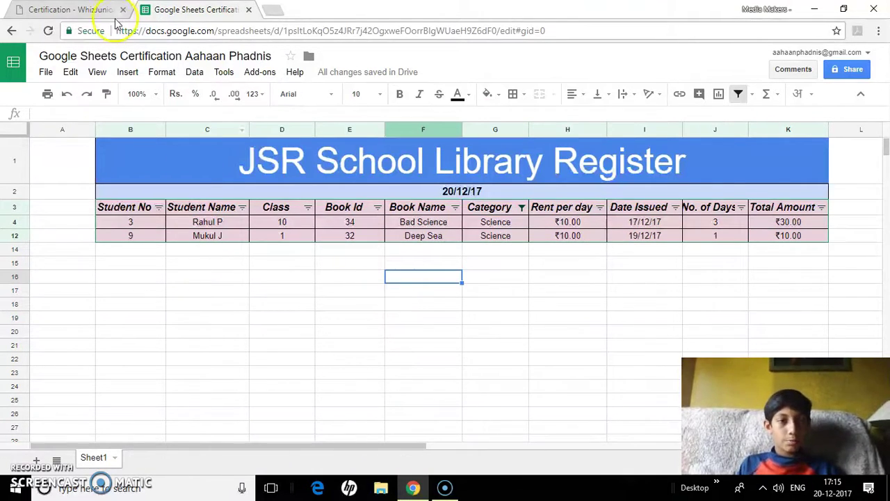
{"action": "left_click", "coordinate": [38, 8]}
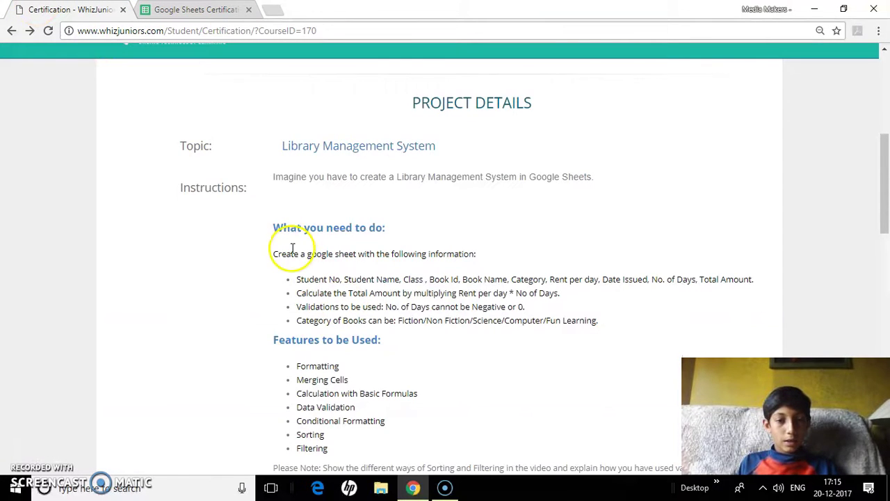